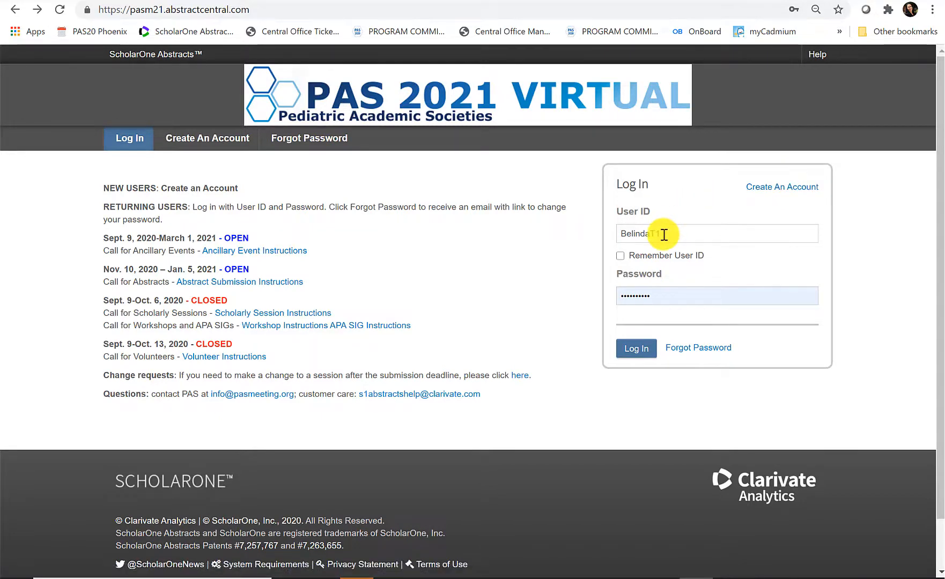
- Sign in to the PAS 2021 Virtual submission site with the returning user's User ID and password
click(637, 350)
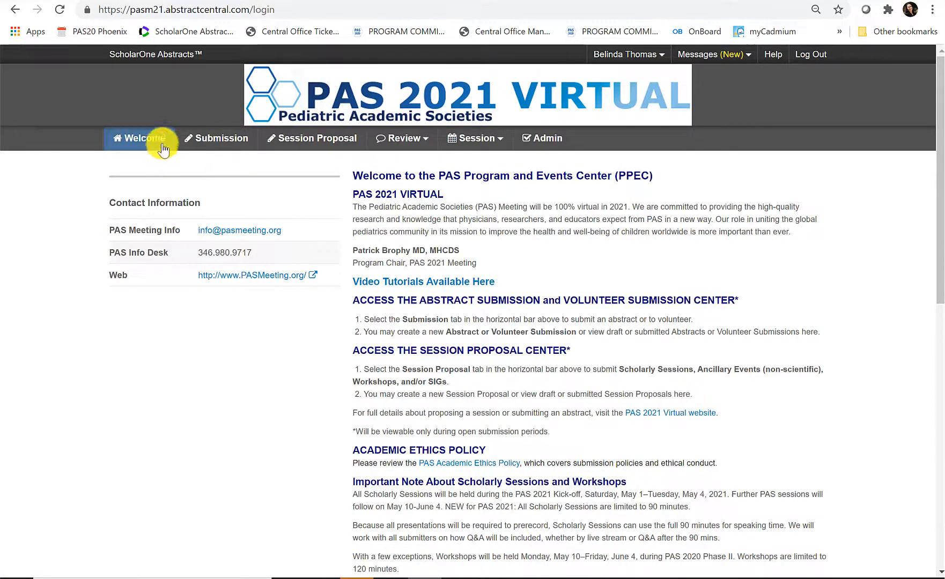
- Create a new submission of type Abstract Submitter and reach its Step 2: Title/Body page
click(214, 143)
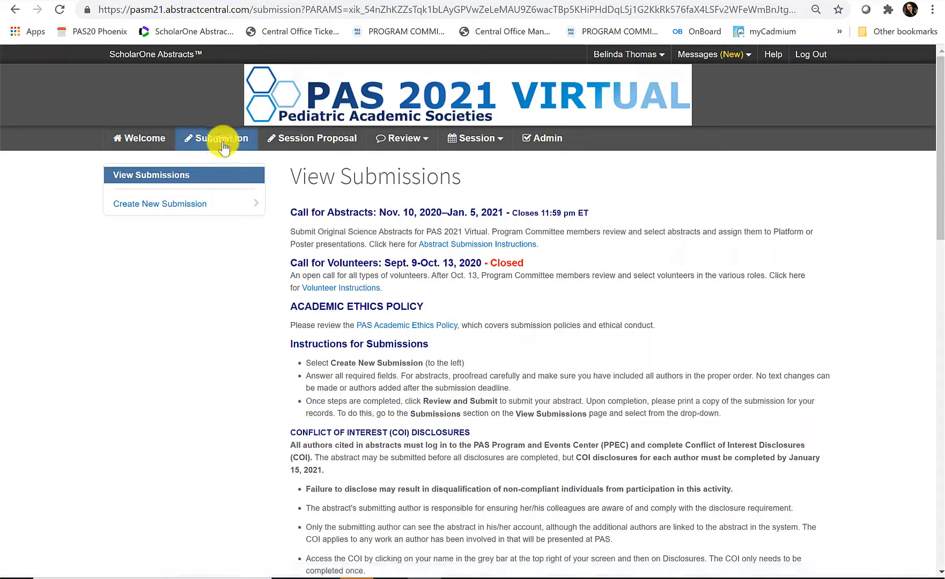
scroll(526, 269, down, 2)
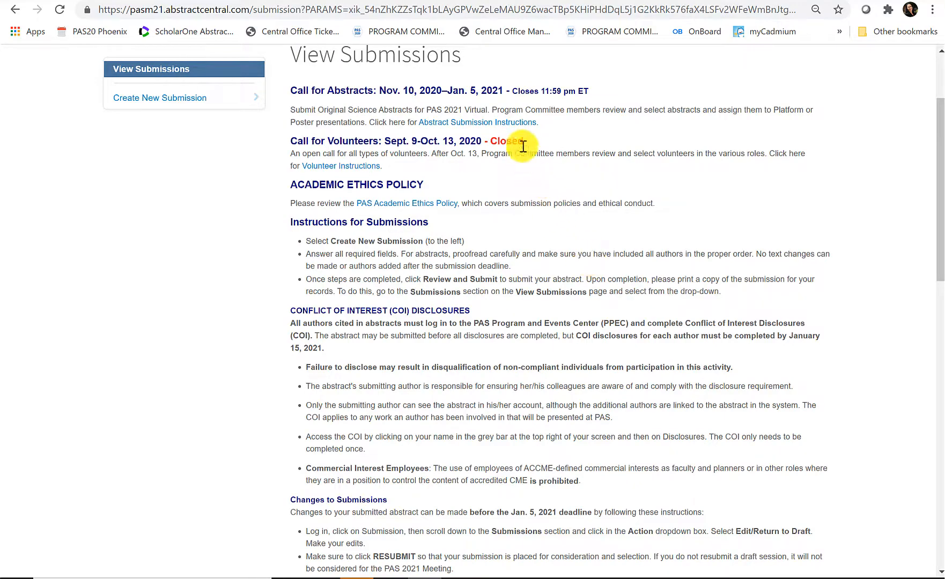
scroll(565, 237, down, 2)
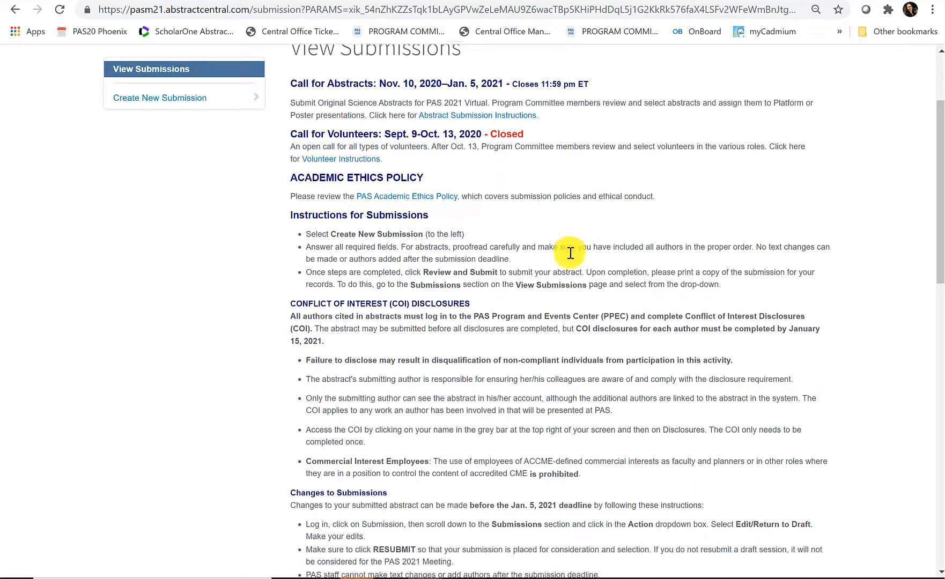
scroll(570, 253, up, 4)
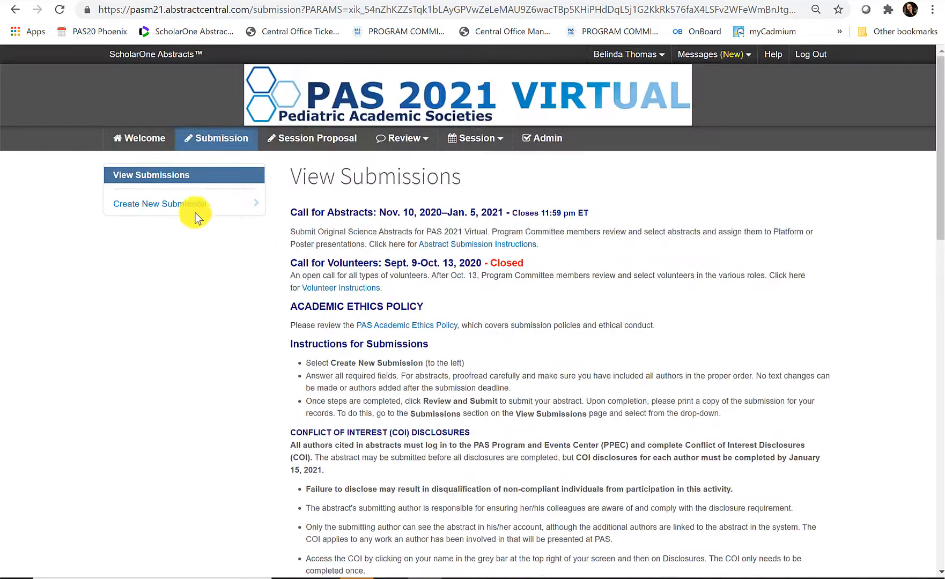
click(123, 209)
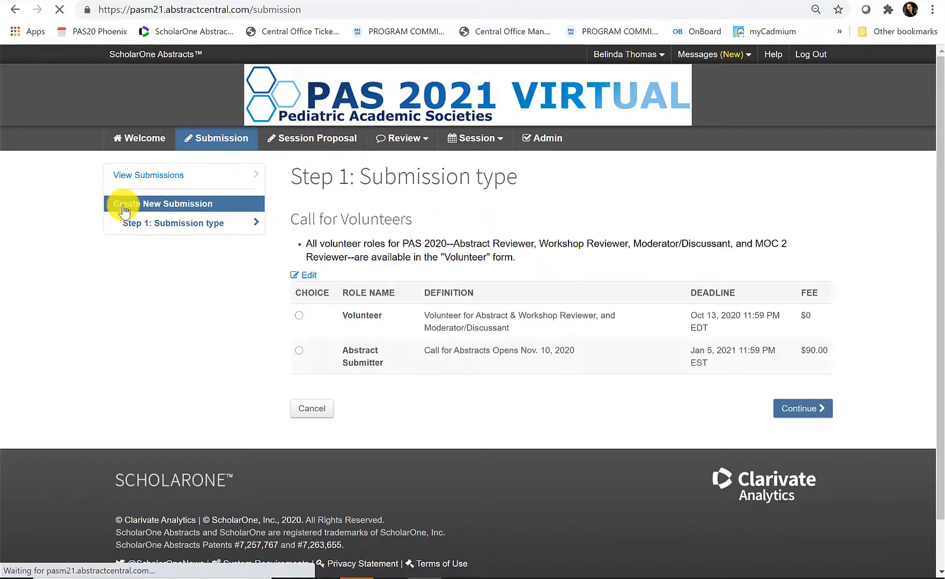
click(298, 354)
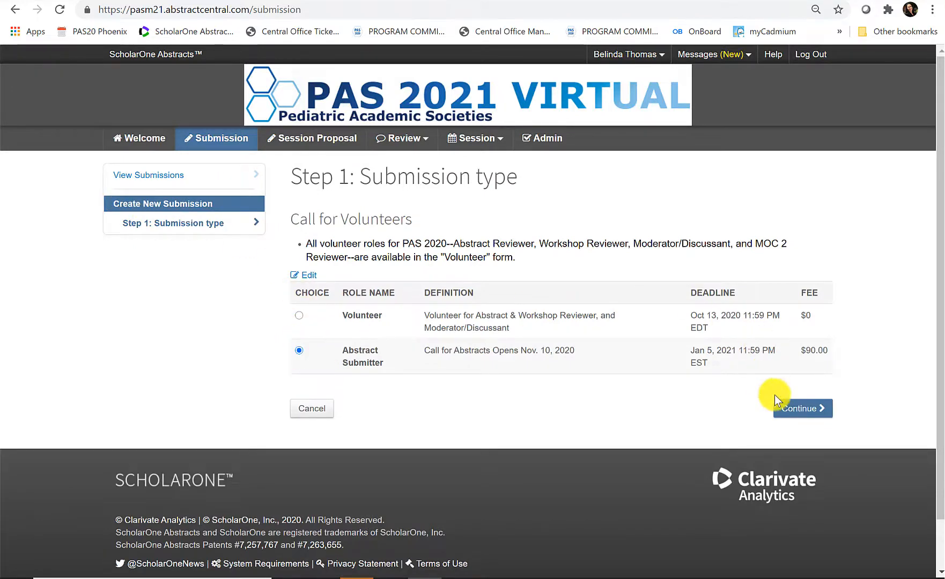
click(790, 411)
click(564, 283)
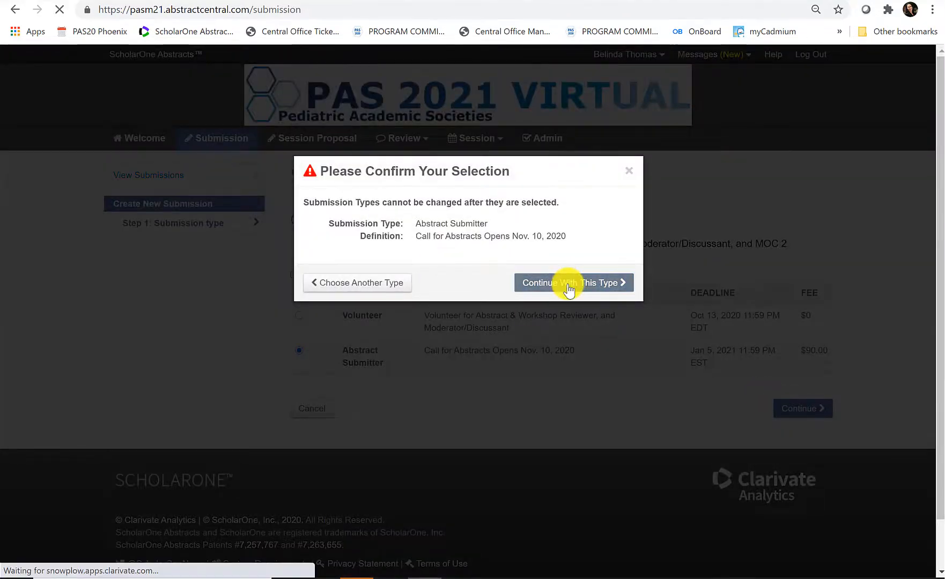
scroll(460, 252, down, 3)
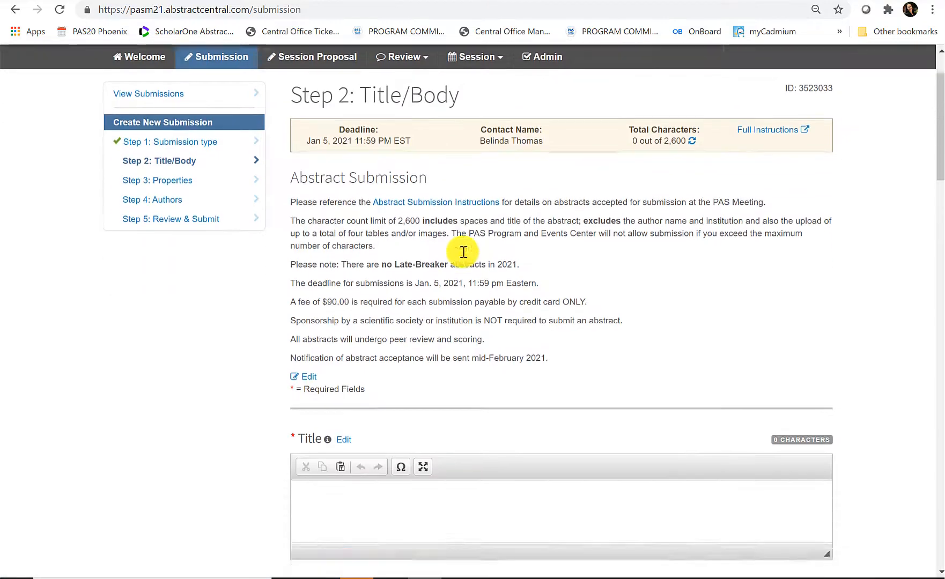
- Enter 'Title', 'Background' and 'Objectives' in the Title, Background and Objective boxes
scroll(462, 260, down, 2)
click(451, 273)
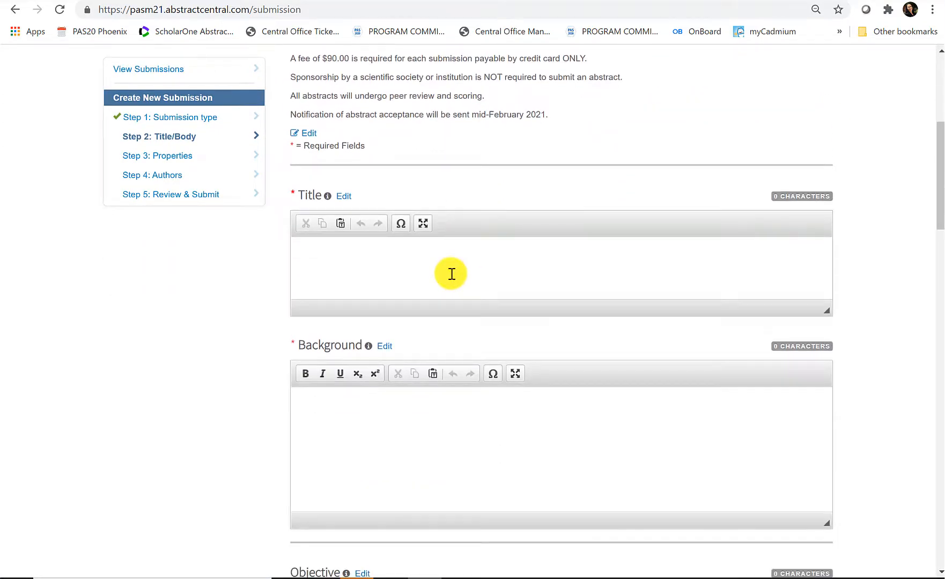
text(Title)
scroll(451, 274, down, 2)
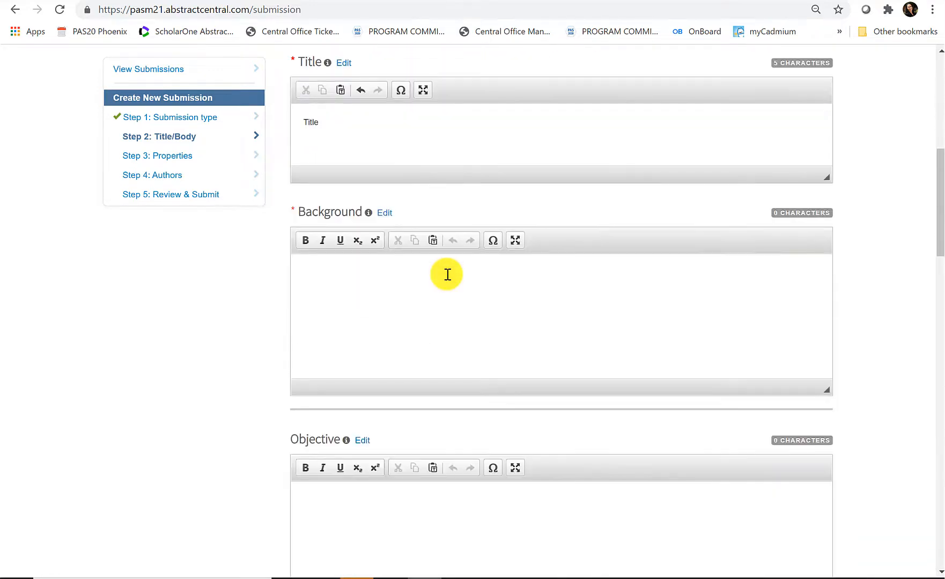
click(447, 276)
text(Background)
scroll(537, 337, down, 1)
scroll(537, 338, down, 3)
click(537, 338)
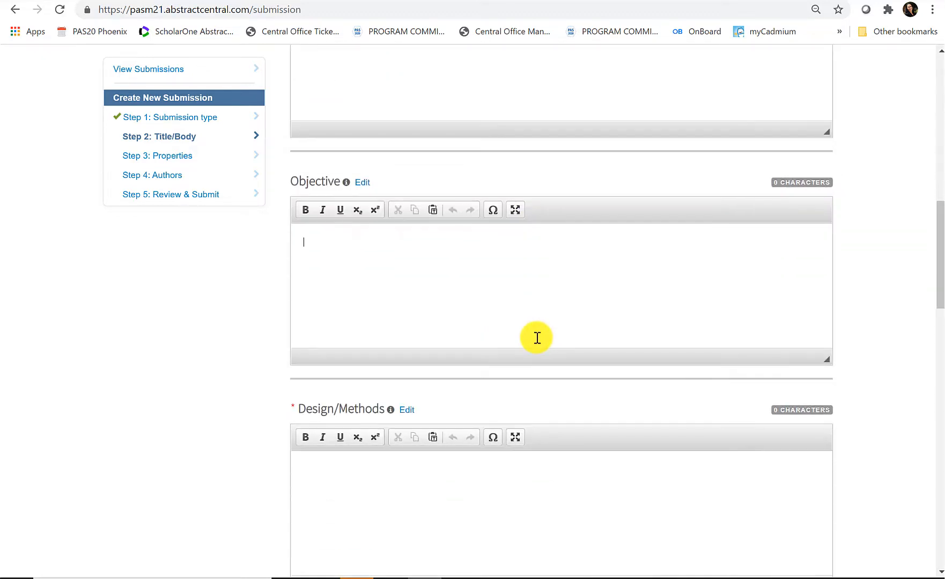
text(Objectives)
- Enter 'design', 'results' and 'conclusion' in the Design/Methods, Results and Conclusion(s) boxes
scroll(537, 337, down, 4)
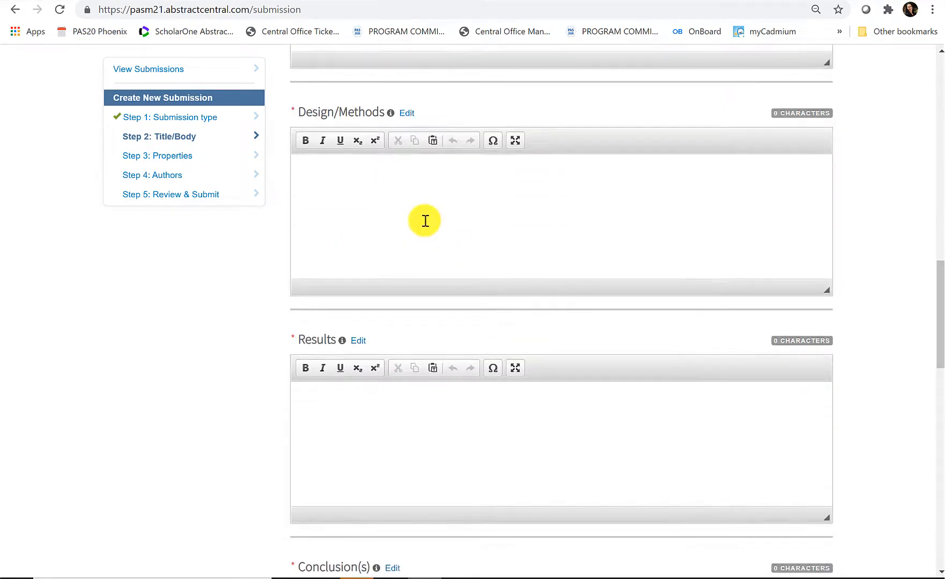
click(423, 219)
text(design)
scroll(425, 221, down, 3)
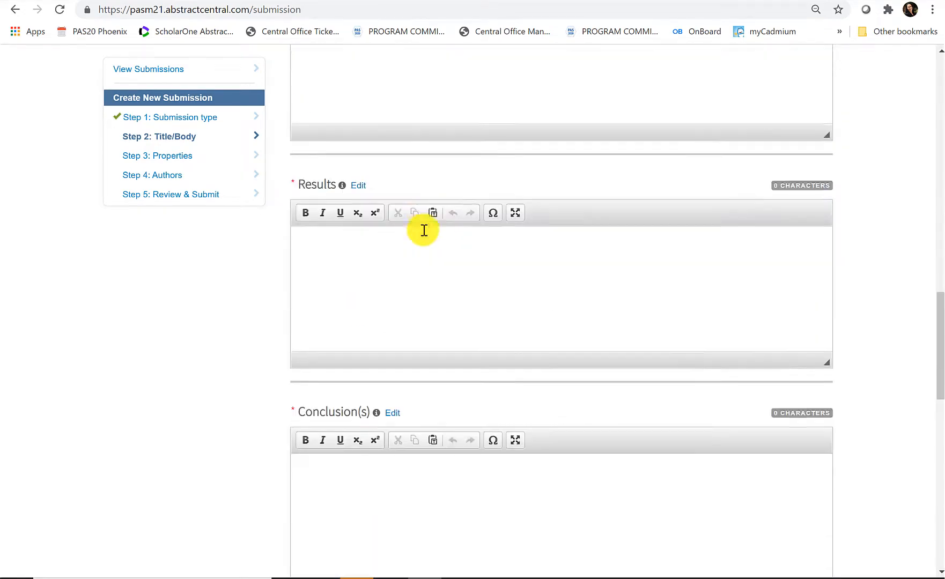
click(418, 232)
text(results)
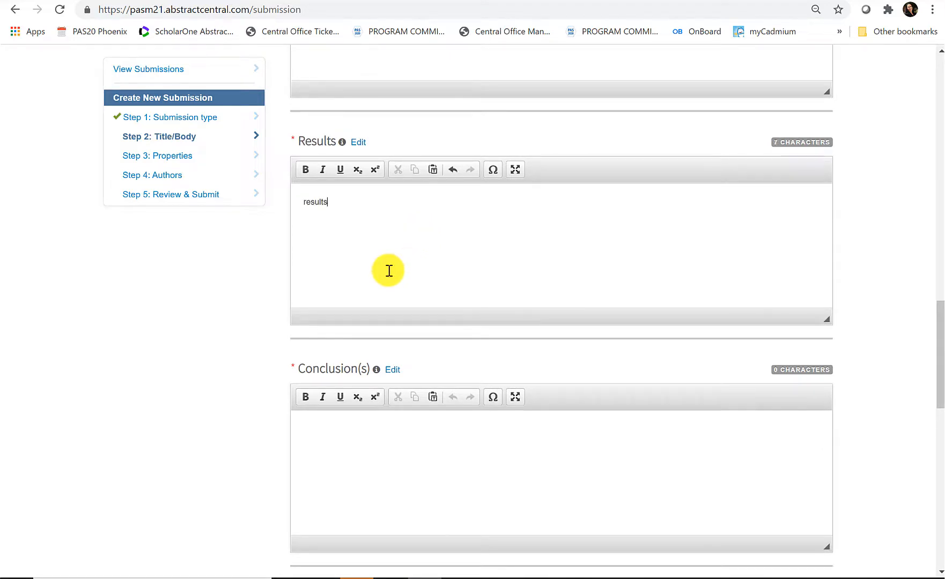
scroll(388, 270, down, 2)
click(380, 311)
text(conclusion)
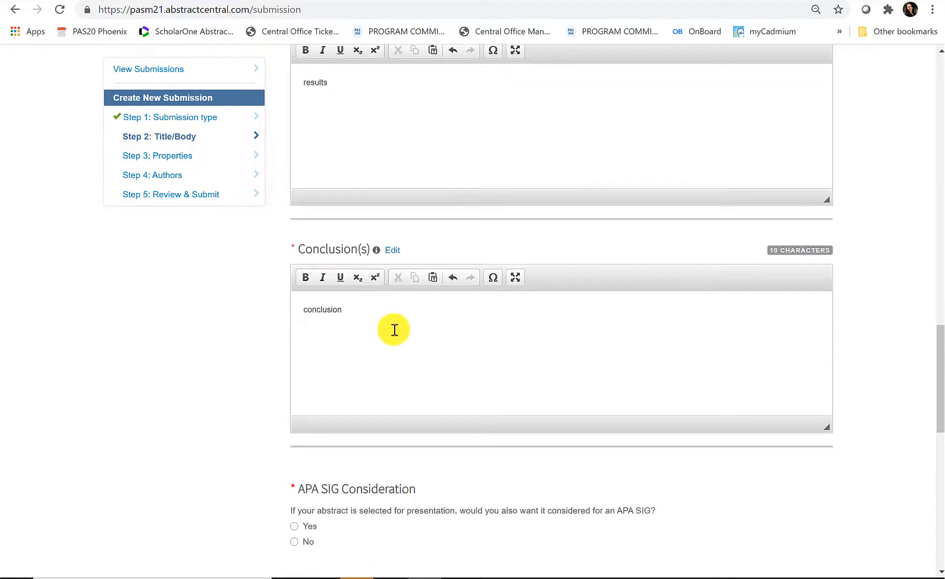
- Make the 'conclusion' text under Conclusion(s) bold
scroll(394, 330, down, 1)
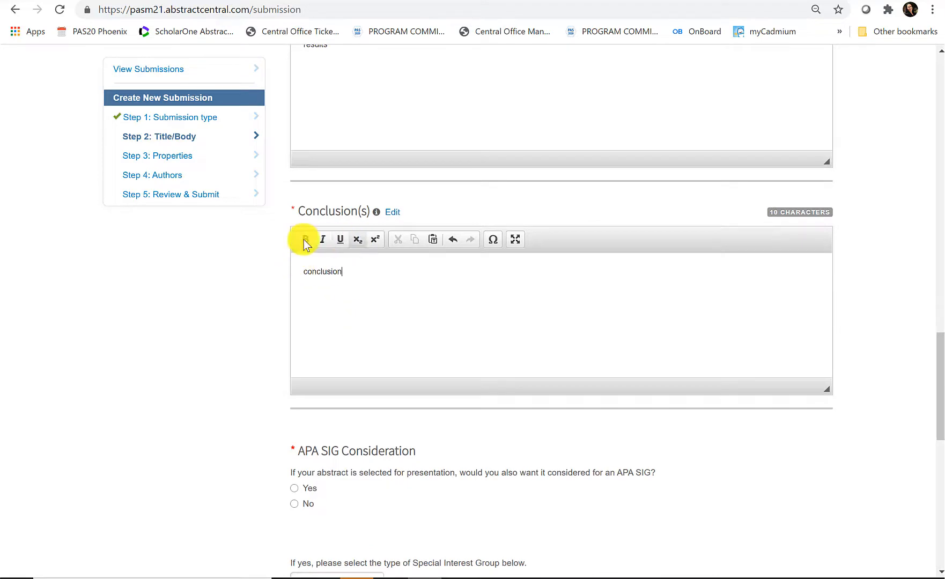
drag(386, 266, 255, 270)
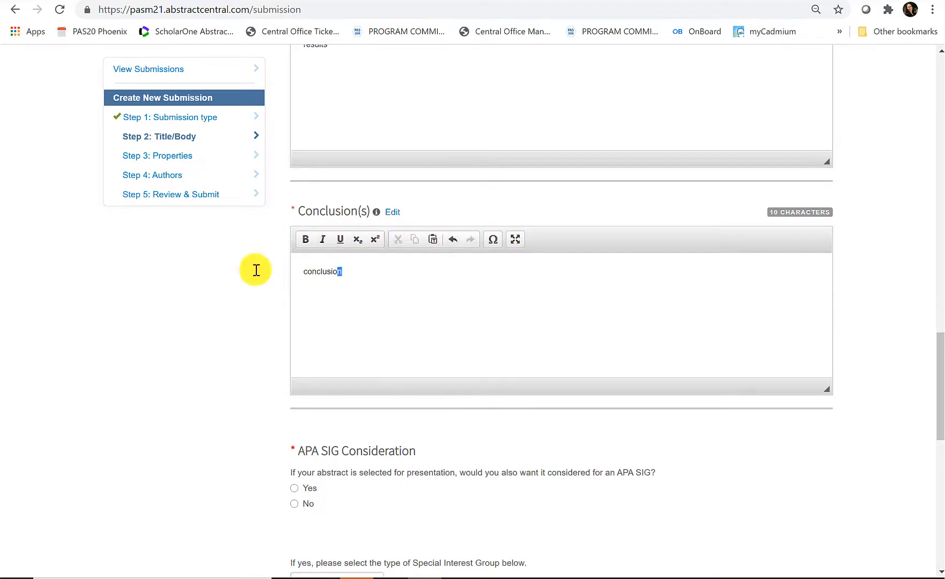
click(305, 240)
click(409, 285)
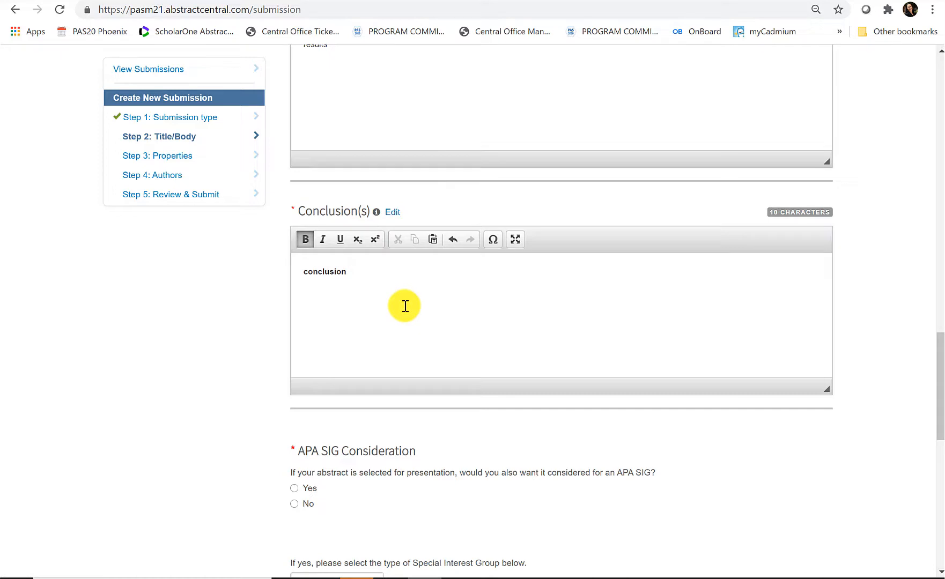
scroll(405, 306, down, 3)
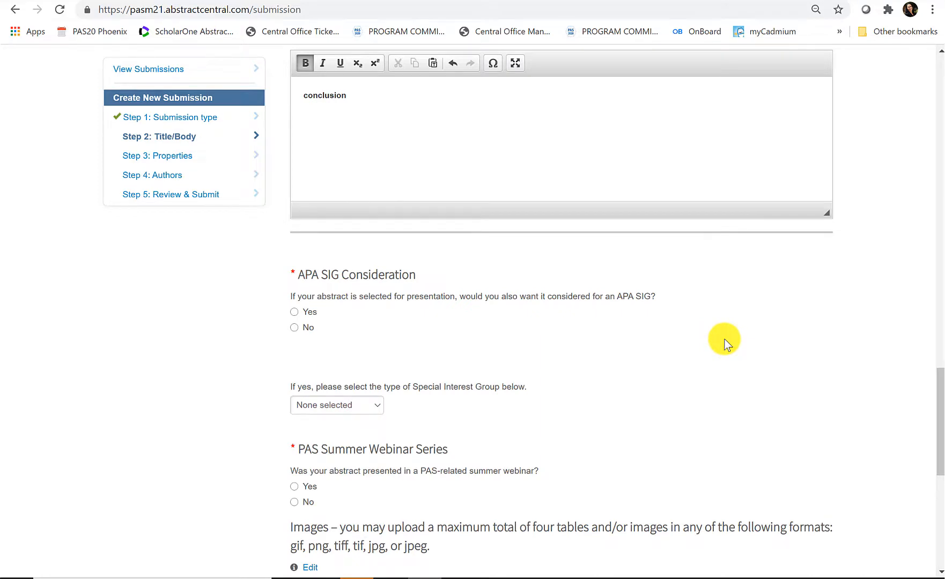
- Answer Yes to APA SIG consideration with Emergency Medicine as the group, and Yes to PAS Summer Webinar Series
click(310, 312)
scroll(564, 321, down, 1)
click(344, 353)
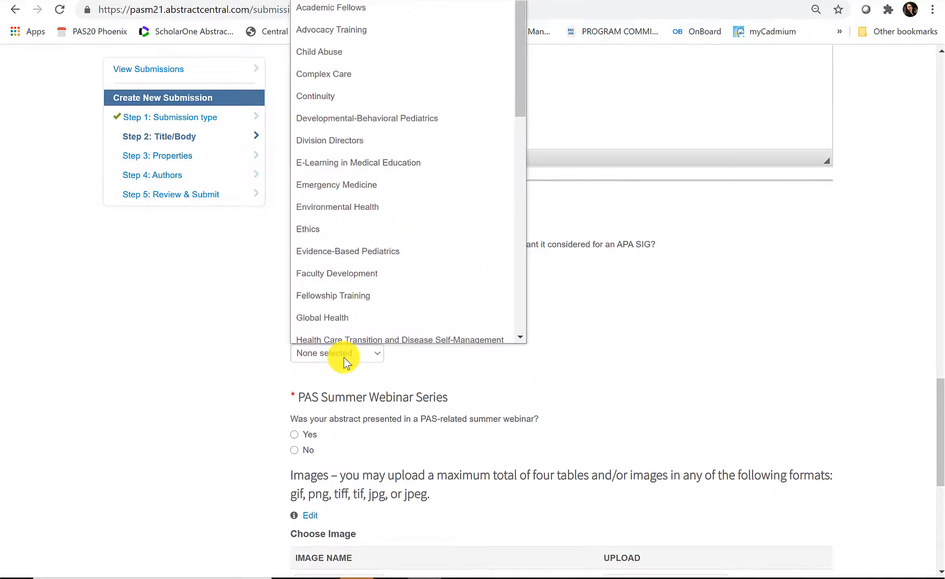
click(342, 177)
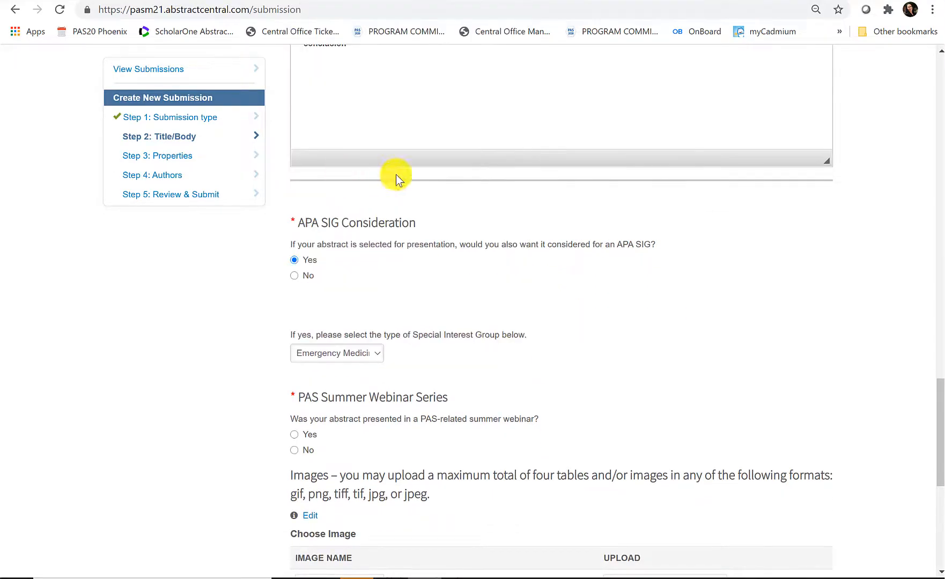
drag(940, 397, 934, 436)
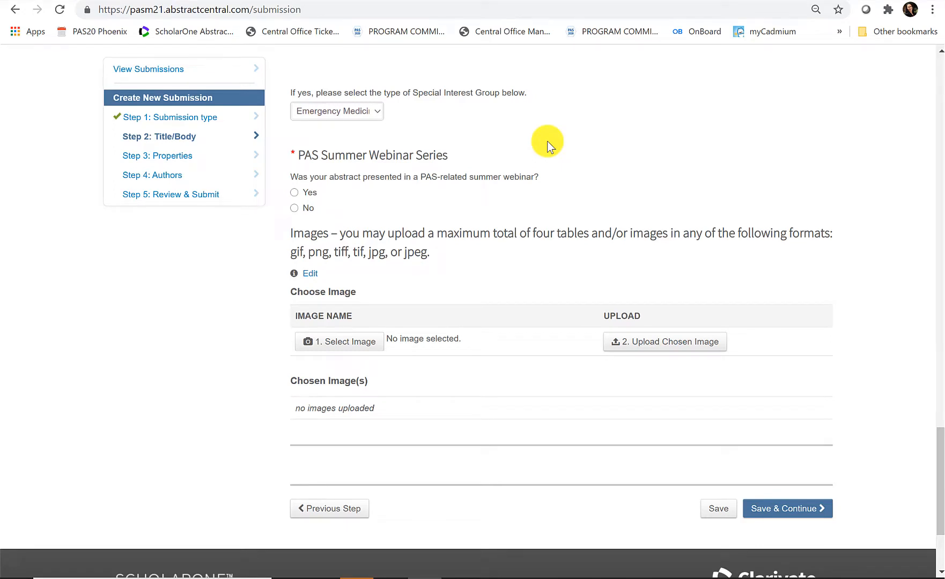
click(314, 193)
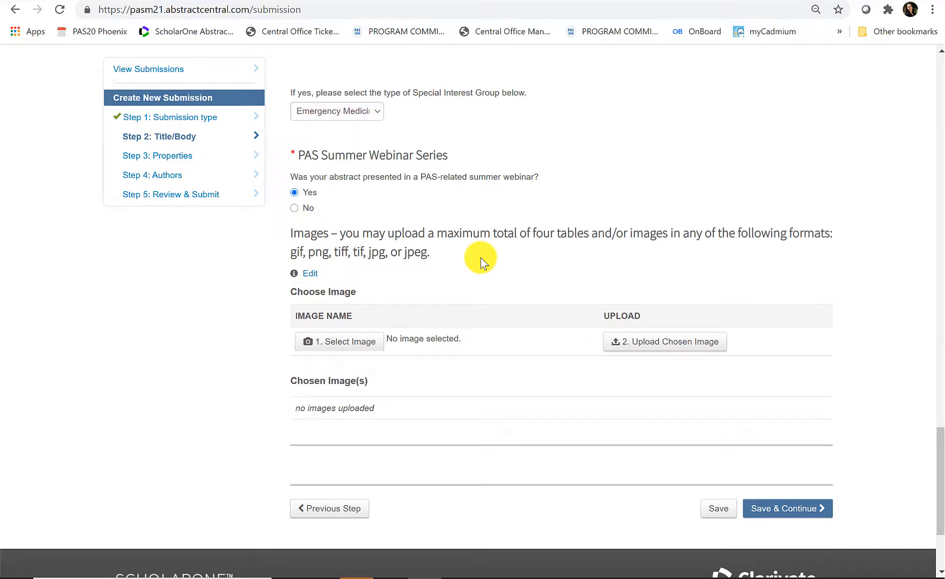
- Attach and upload HappyFaceEmoji.png as the abstract's image
click(362, 343)
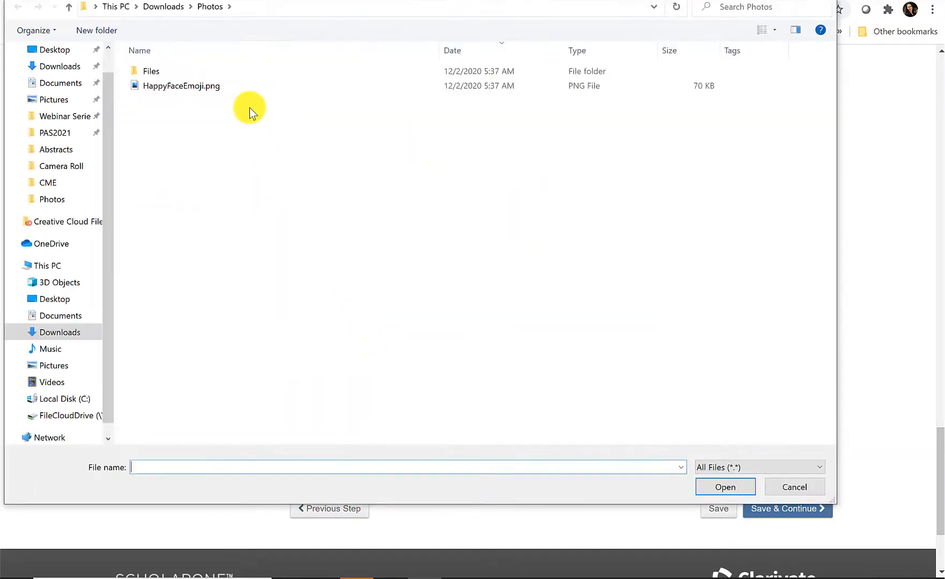
double_click(195, 84)
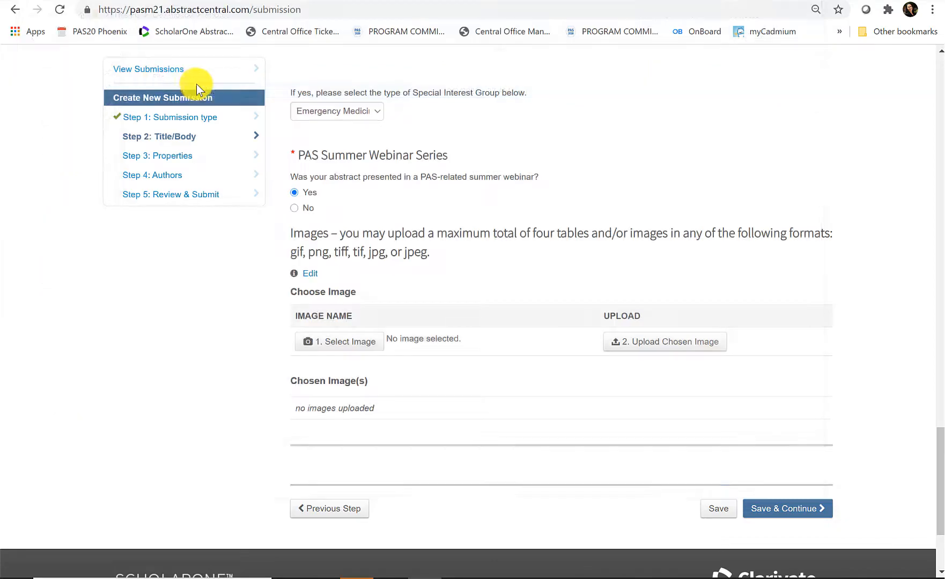
click(679, 344)
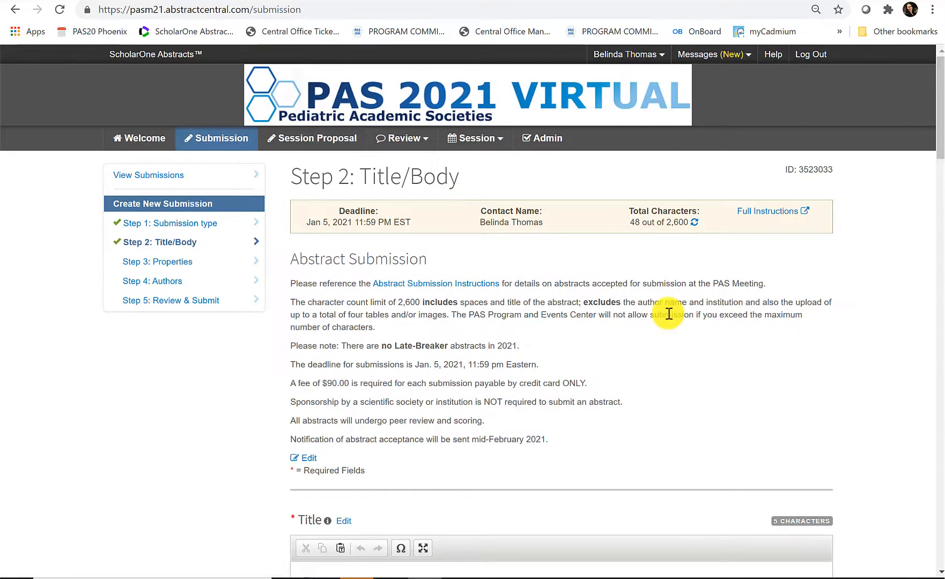
- Save the Title/Body step and continue to Properties
scroll(666, 315, down, 3)
drag(940, 217, 939, 518)
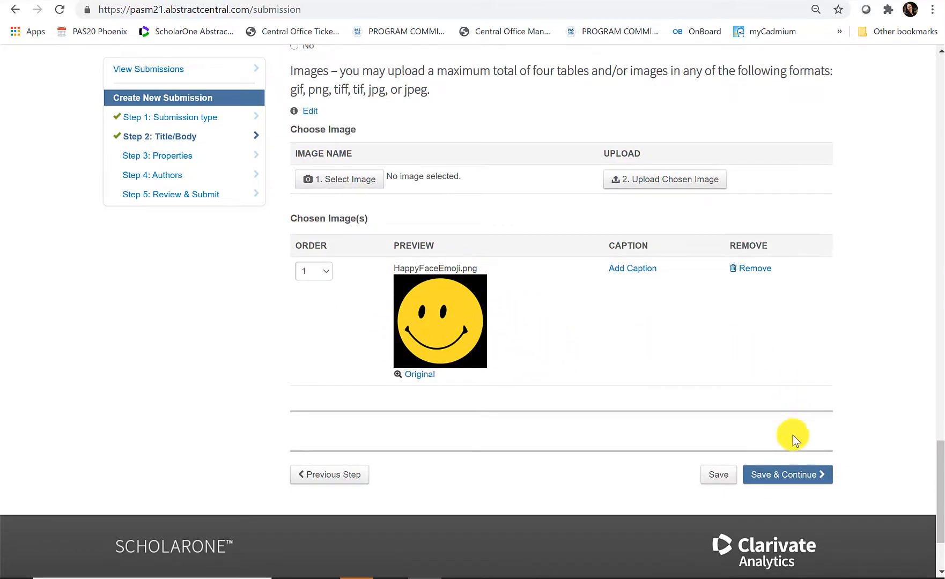
click(761, 477)
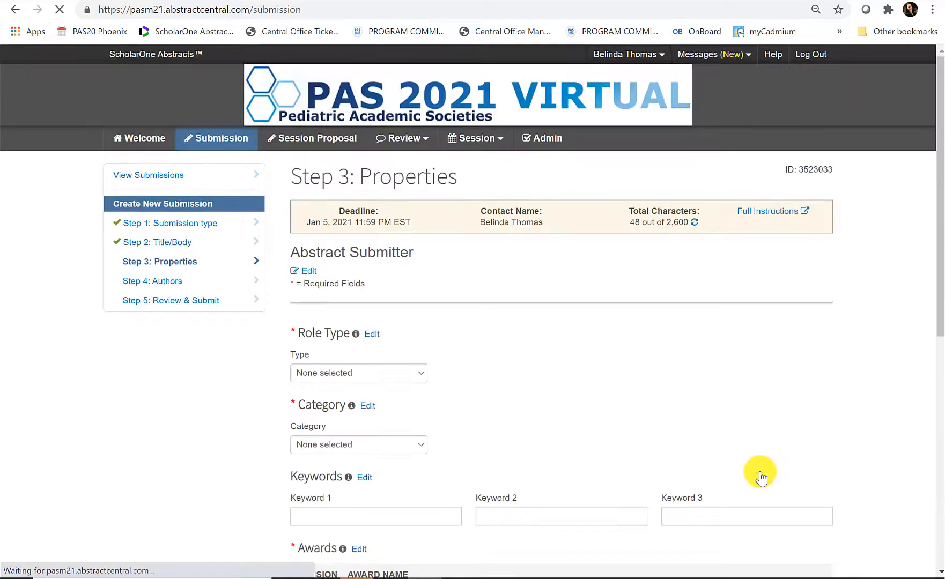
- Set type Abstract, category General Pediatrics and subcategory Newborn Nursery
scroll(572, 251, down, 3)
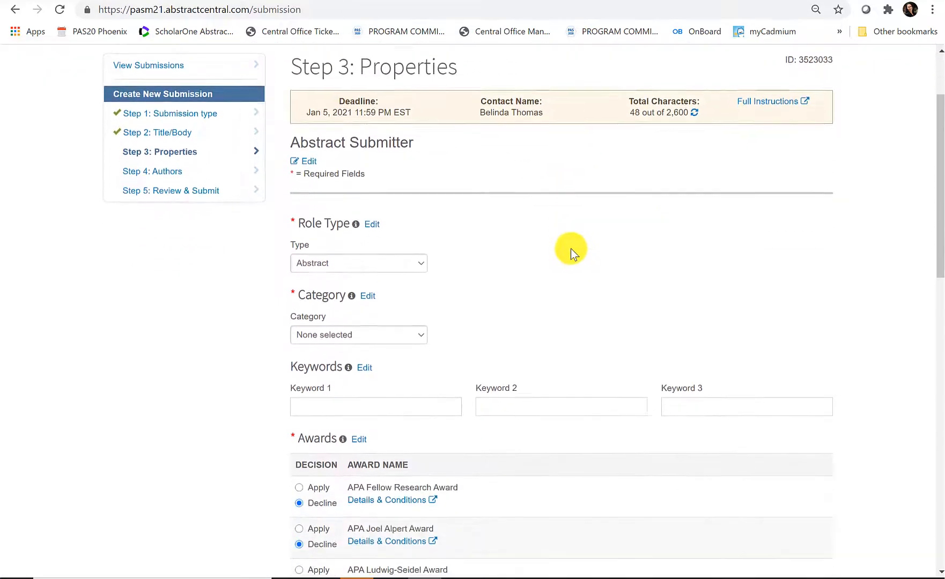
click(400, 243)
click(598, 226)
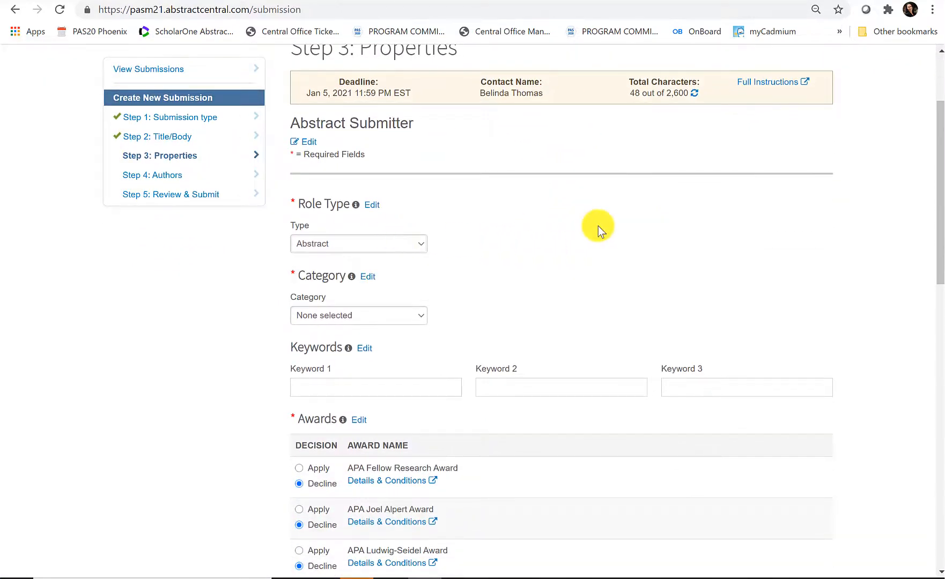
scroll(598, 227, down, 3)
click(380, 145)
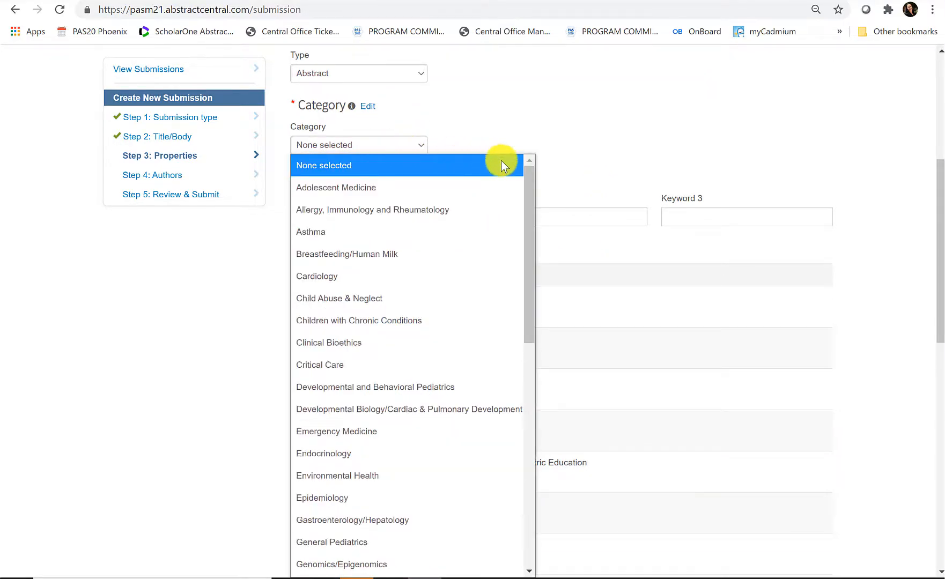
drag(532, 177, 540, 232)
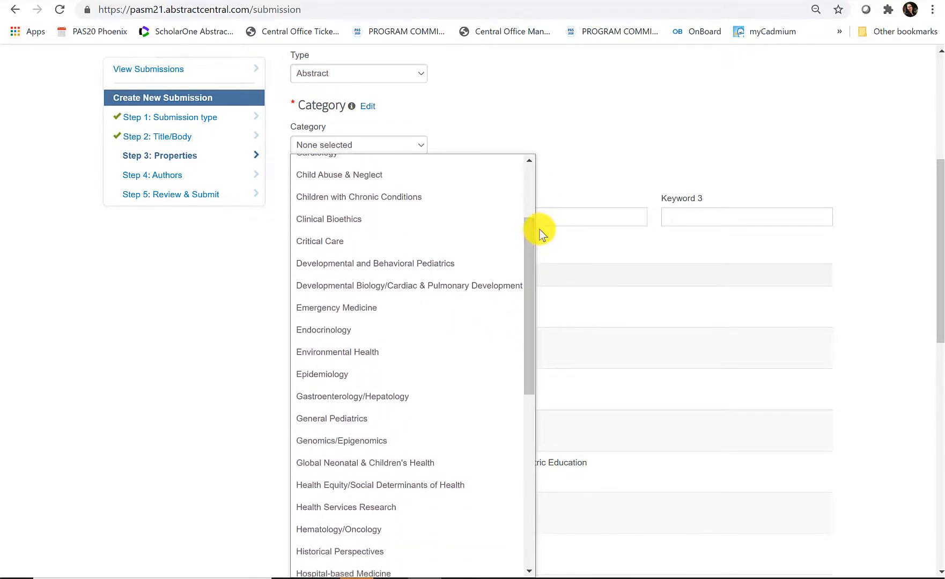
click(398, 419)
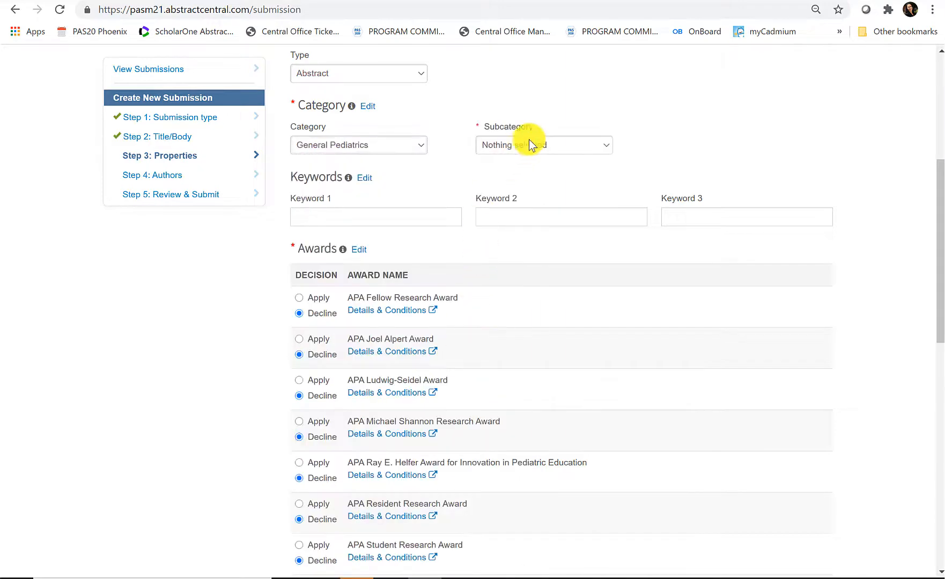
click(550, 145)
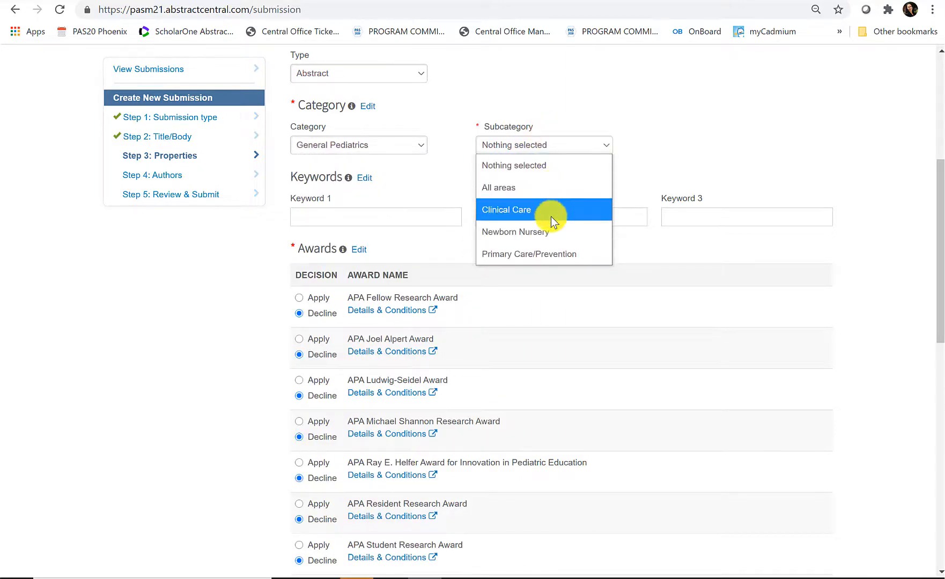
click(551, 233)
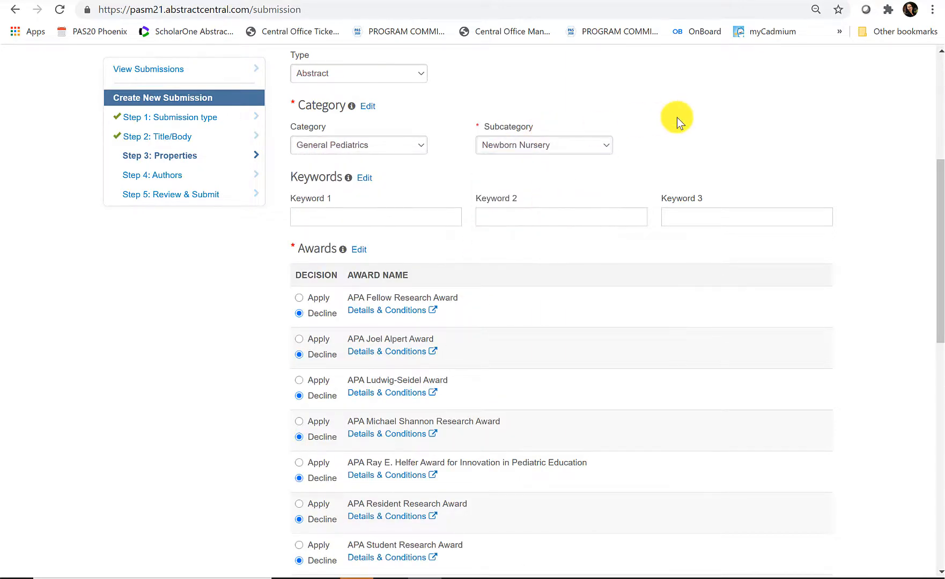
- Enter 'test' as all three keywords, leave awards declined, and save the properties
click(401, 210)
text(test)
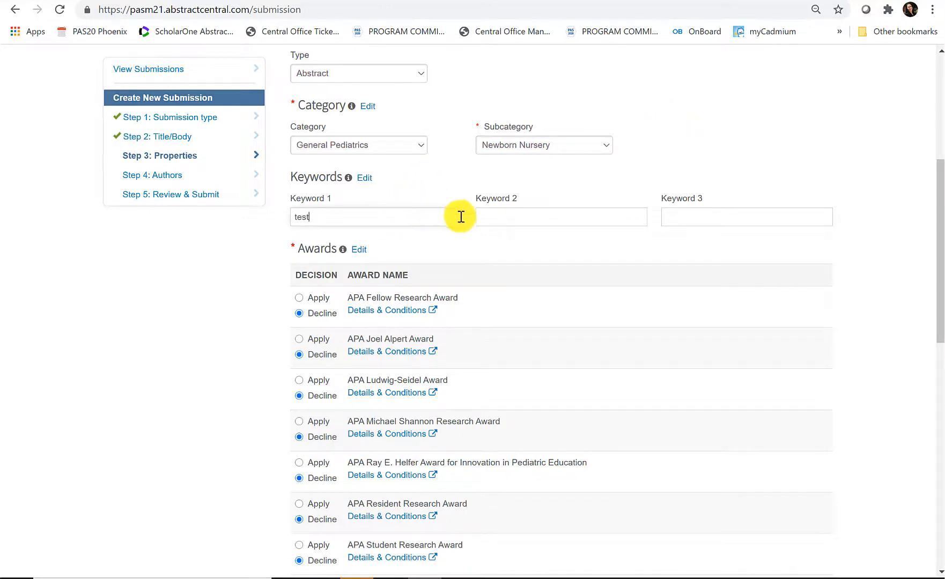
click(491, 215)
text(test)
click(695, 210)
text(test)
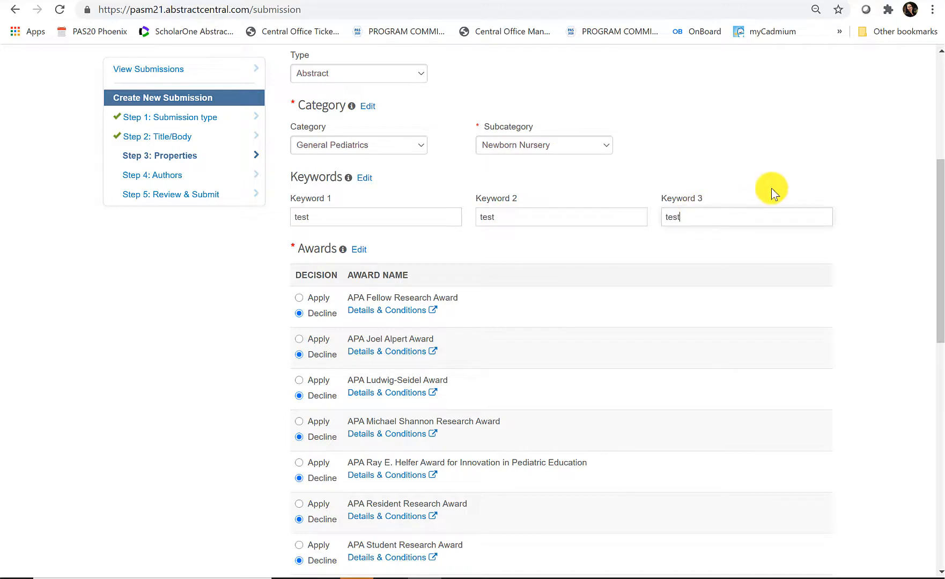
scroll(771, 188, down, 1)
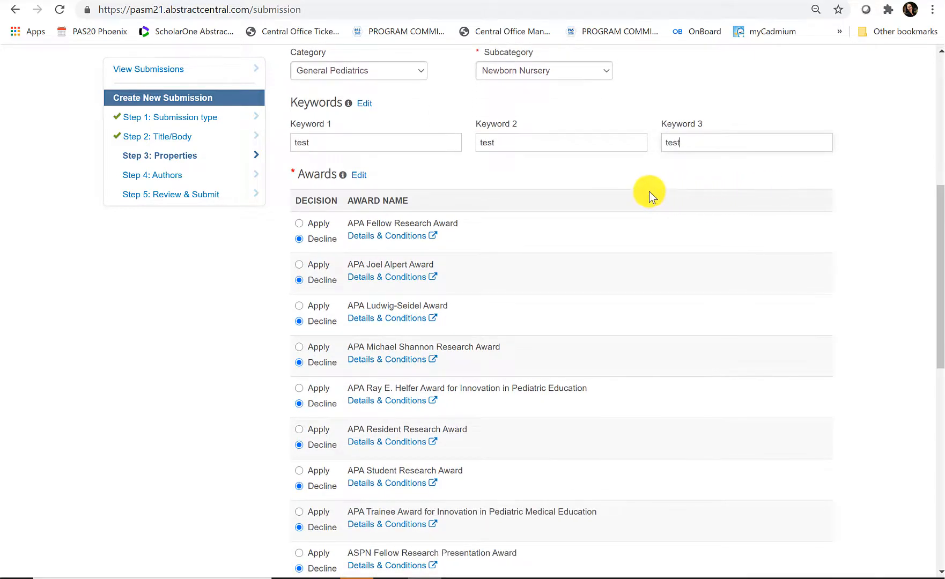
scroll(593, 208, down, 2)
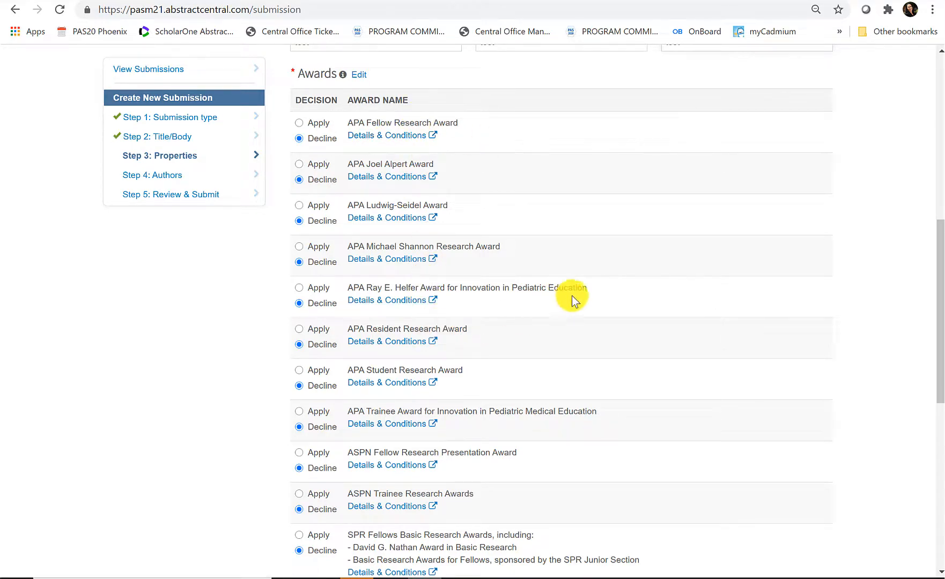
scroll(586, 271, down, 4)
scroll(586, 270, down, 3)
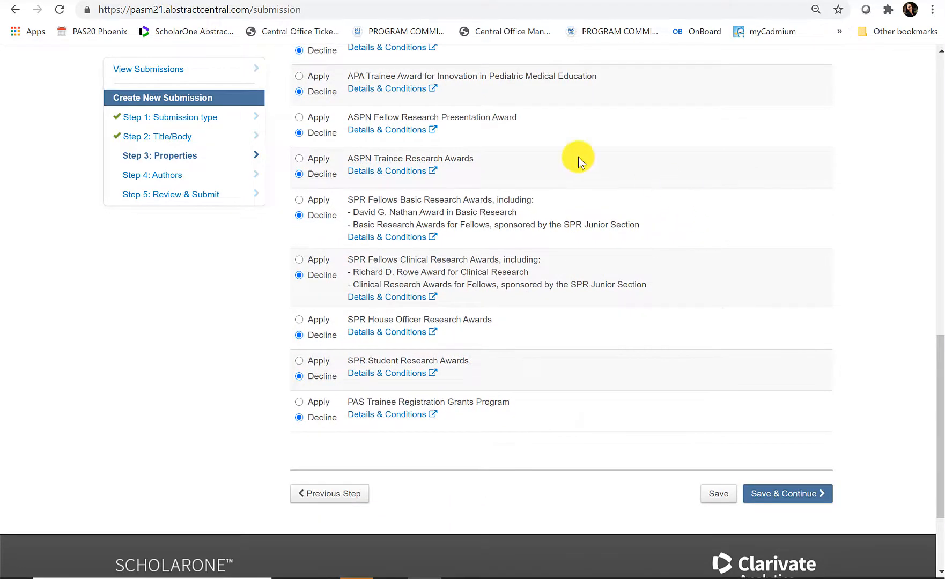
click(763, 498)
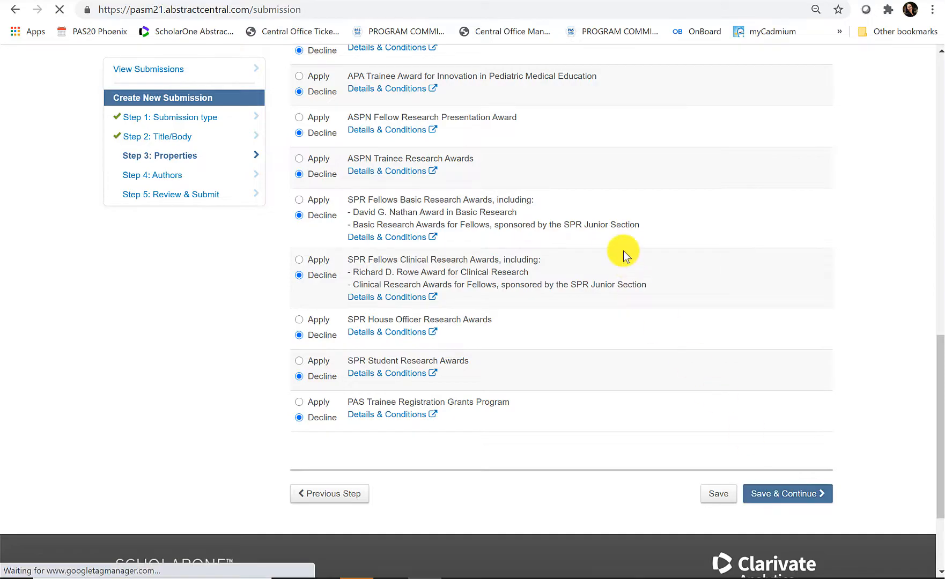
- Add an author and search the directory by the co-author's first and last name
scroll(616, 219, down, 4)
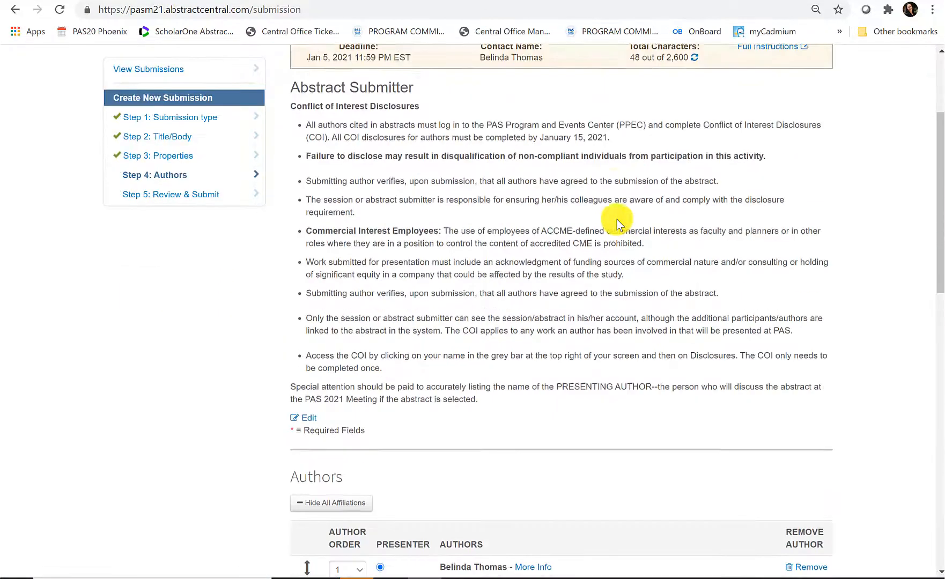
scroll(616, 219, down, 5)
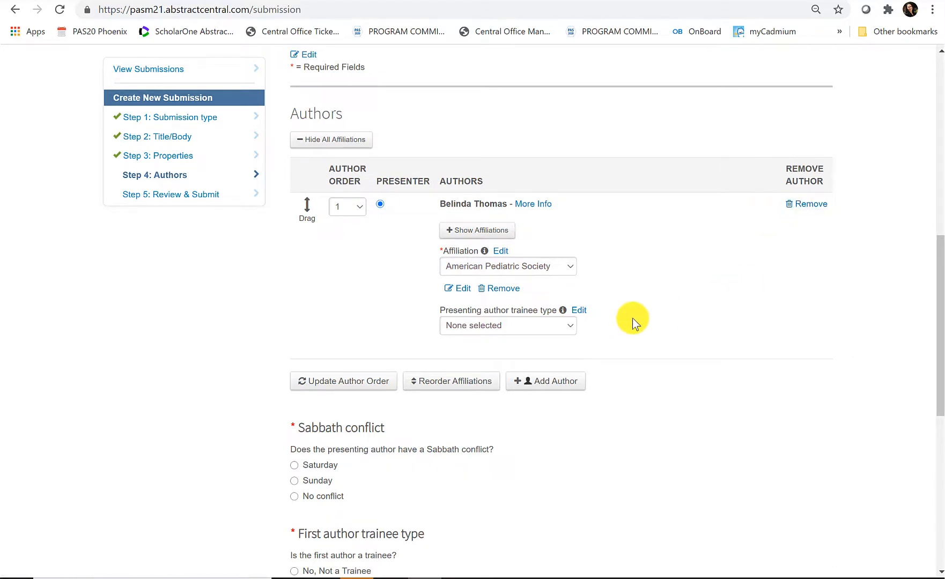
click(546, 382)
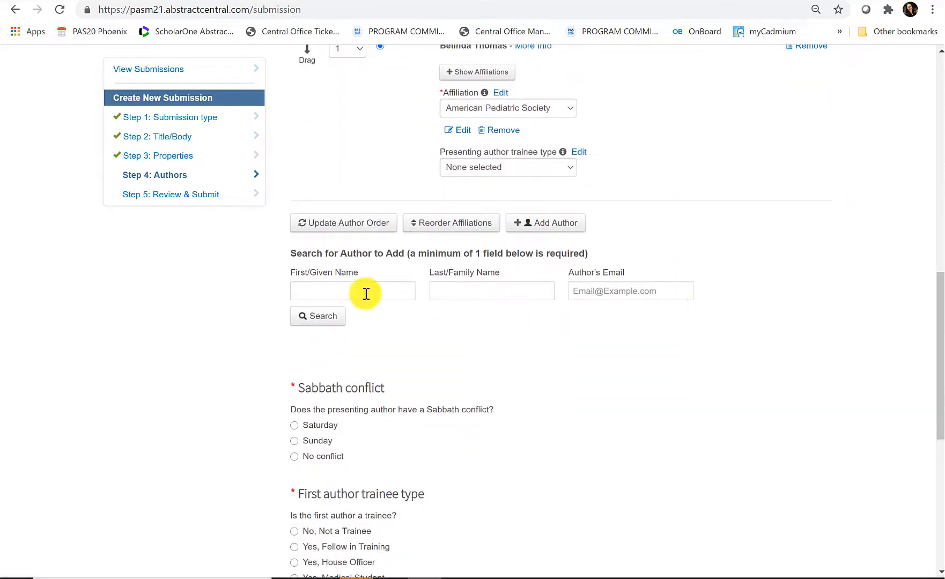
key(Tab)
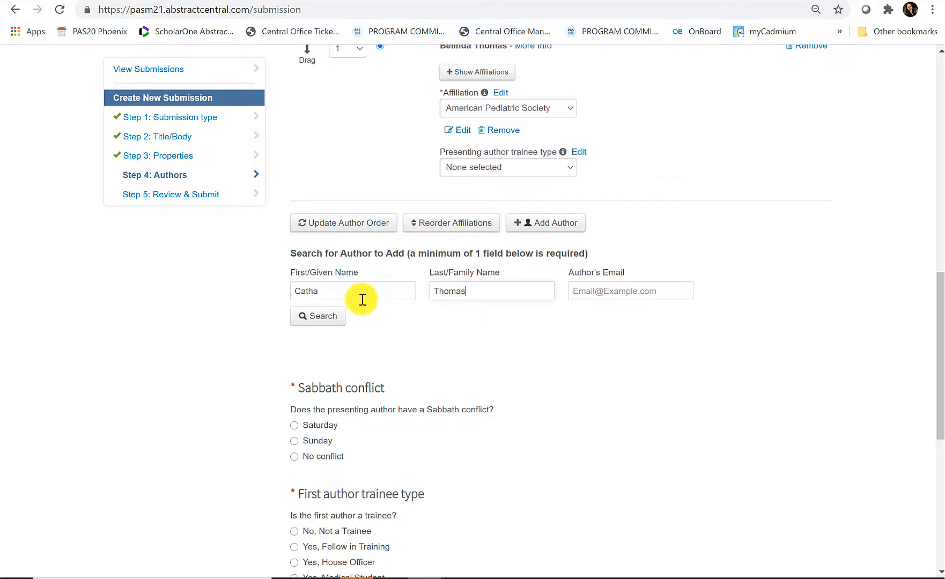
click(303, 315)
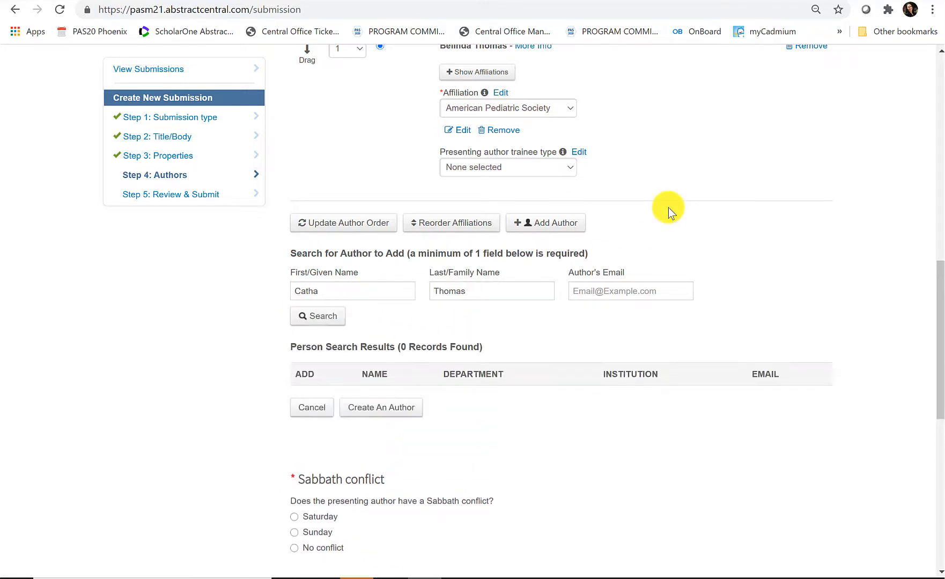
- Correct the co-author's last name, search again and add the found person as author 2
scroll(730, 221, down, 1)
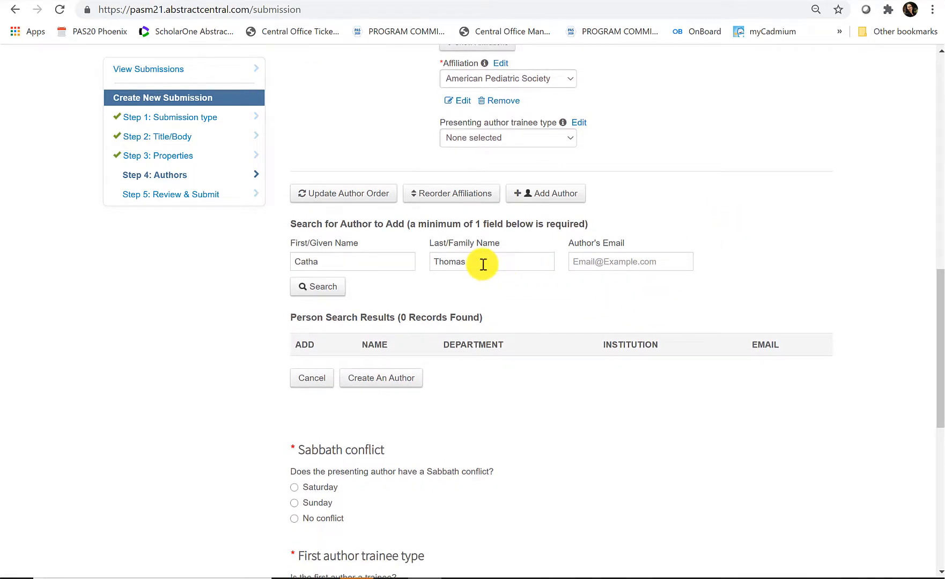
drag(481, 262, 437, 262)
key(BackSpace)
text(Smith)
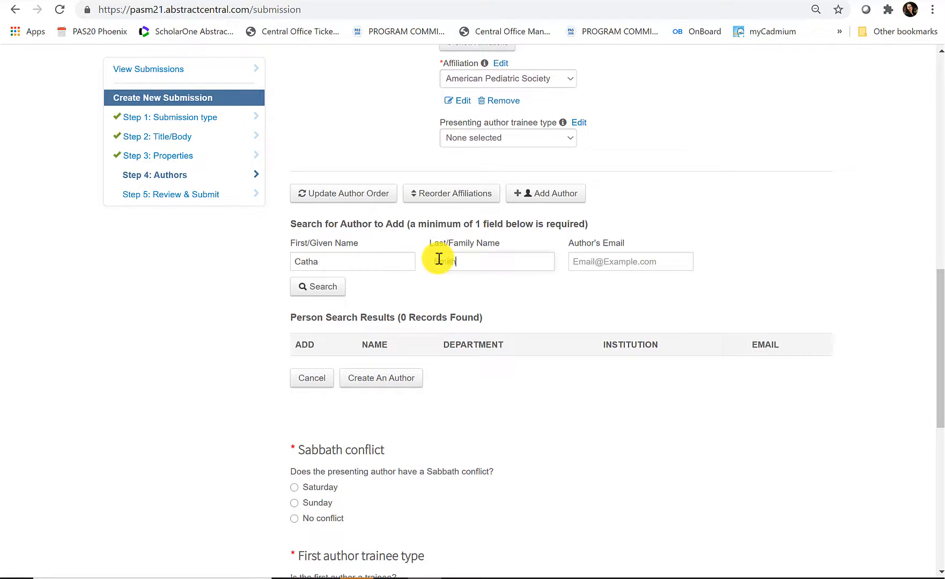
click(317, 290)
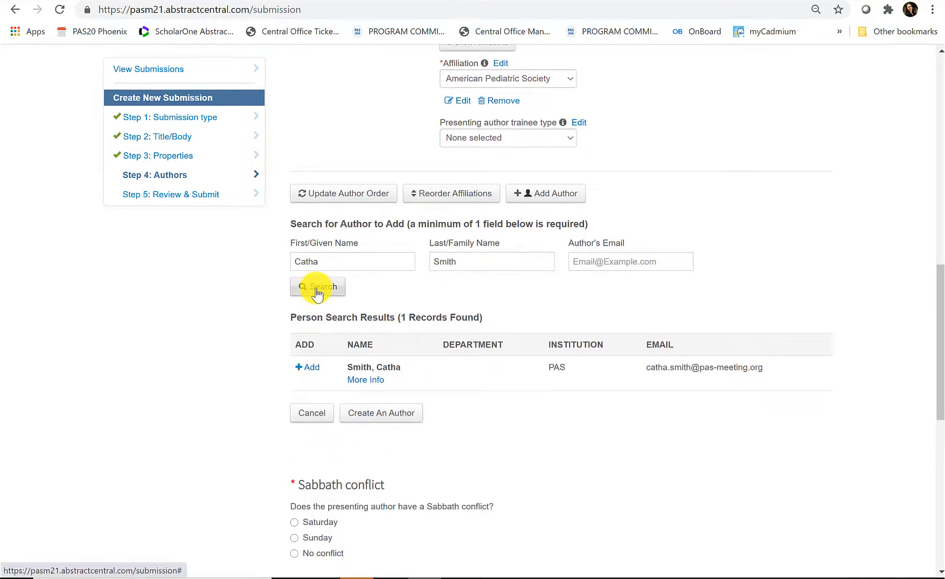
click(309, 372)
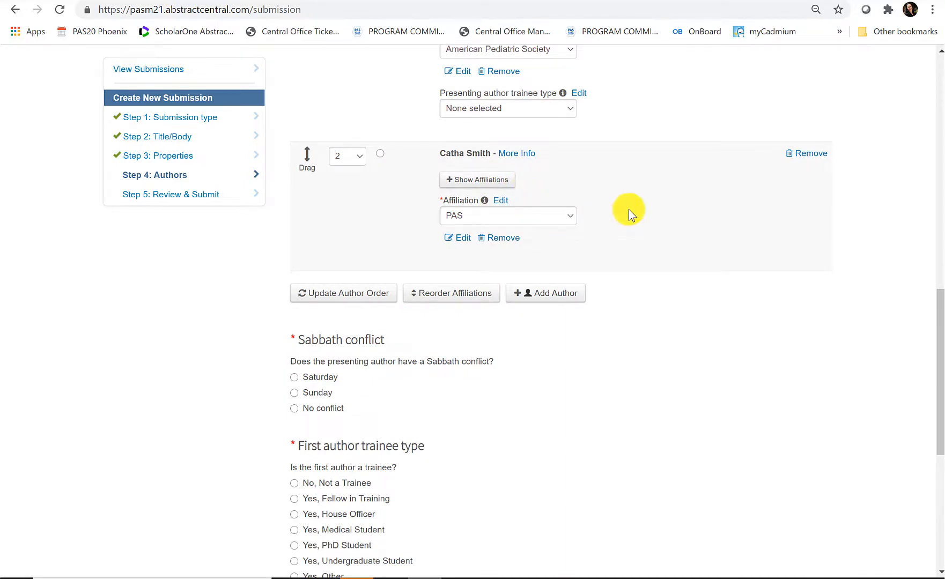
- Make the second author presenter with trainee type 'Yes, Fellow in Training'
scroll(628, 209, up, 2)
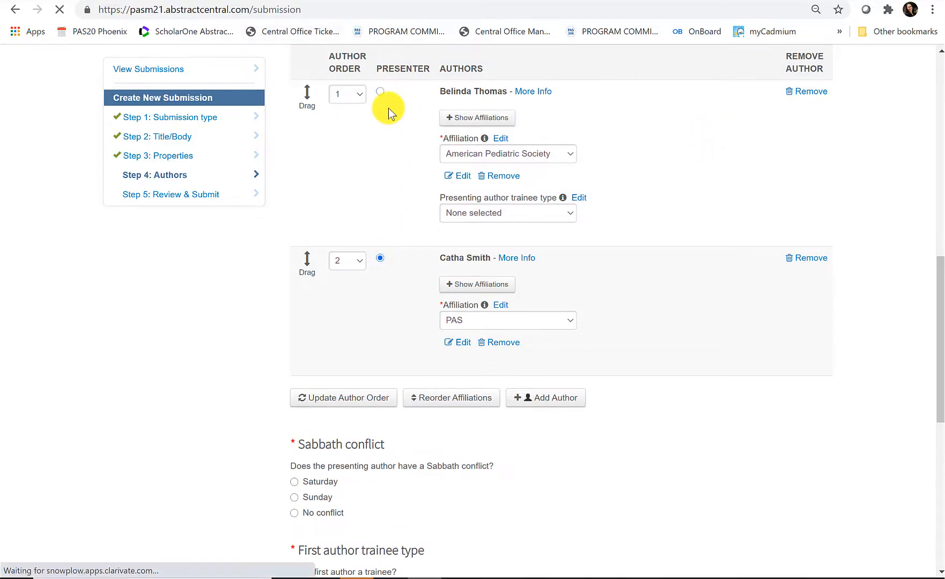
click(381, 259)
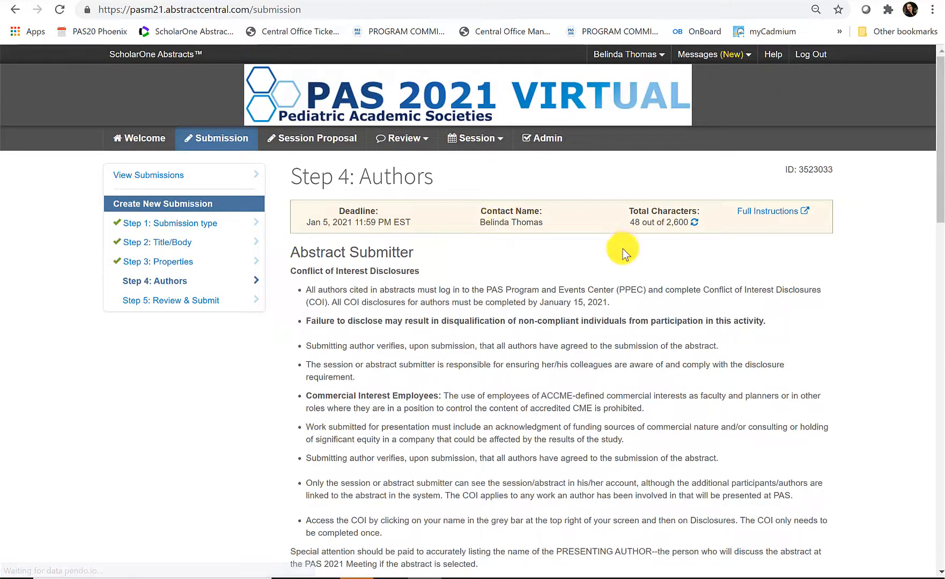
scroll(617, 248, down, 12)
scroll(616, 248, down, 1)
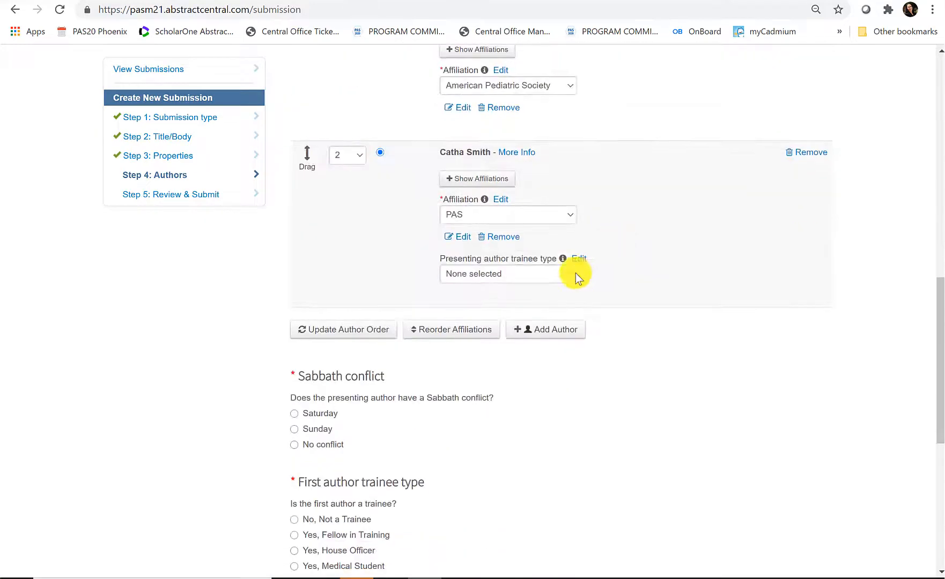
click(565, 272)
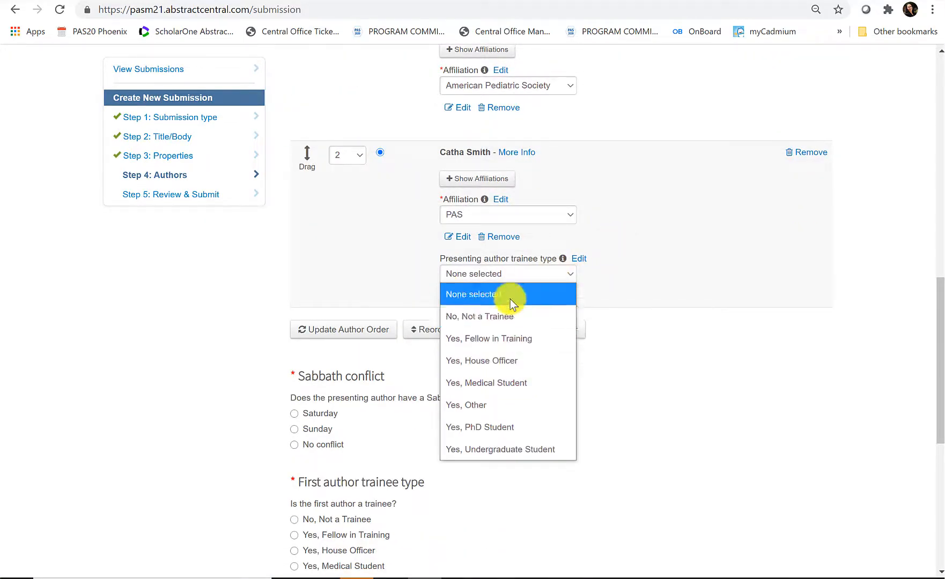
click(509, 337)
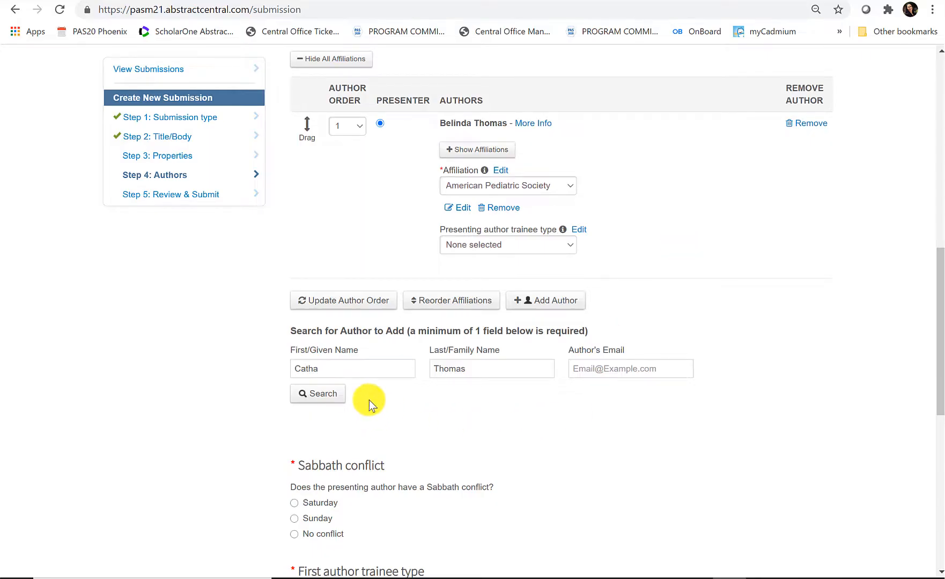
- Search for the co-author, then begin a new author record via Create An Author
click(330, 395)
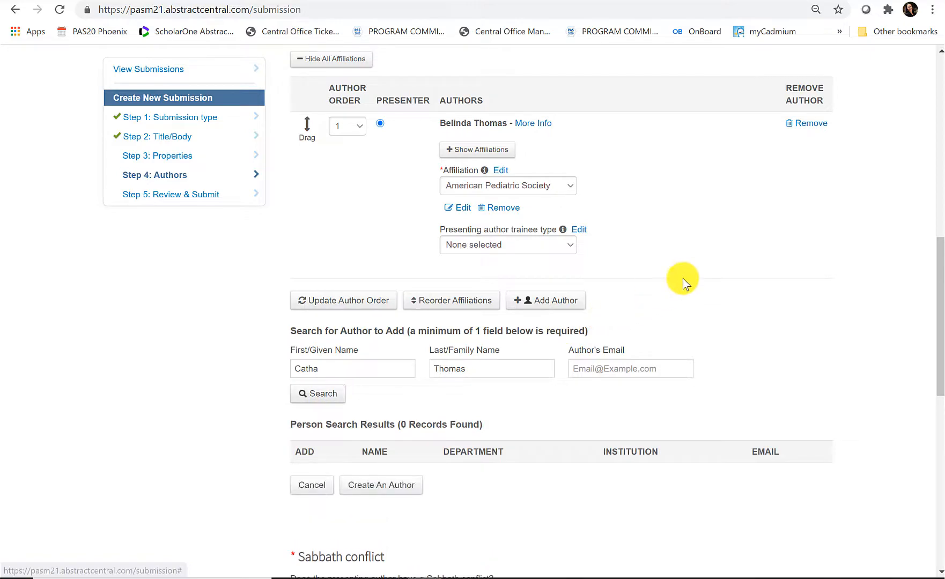
scroll(681, 281, down, 3)
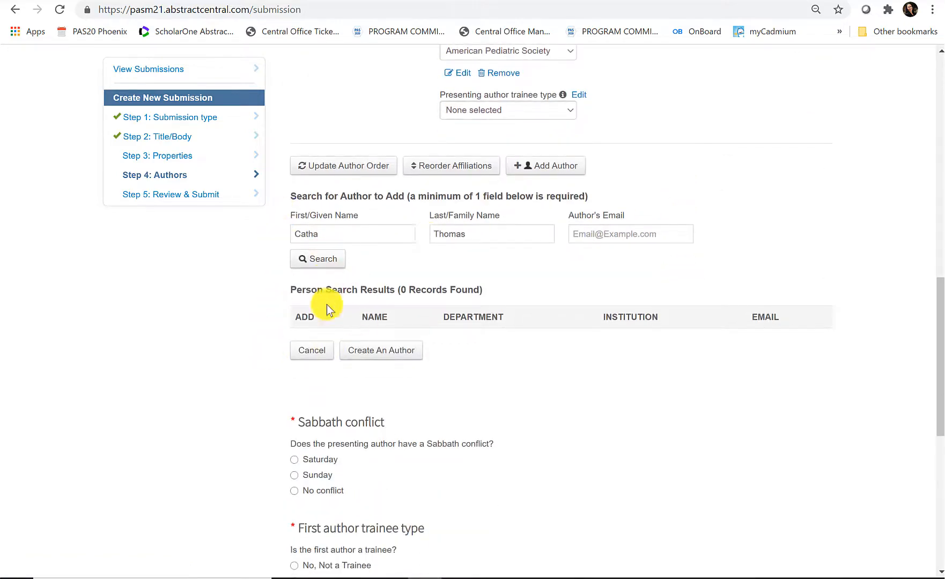
click(384, 352)
scroll(473, 358, down, 4)
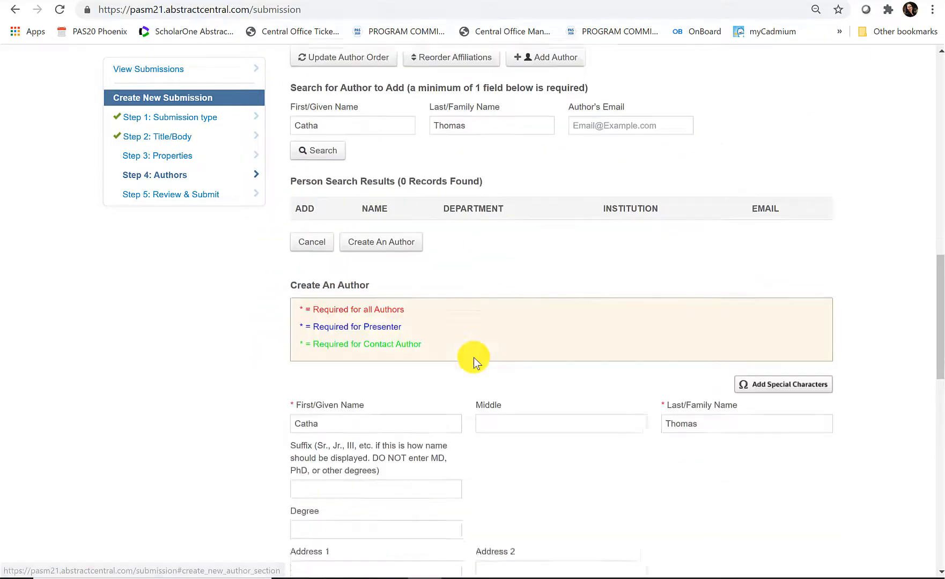
scroll(496, 367, down, 1)
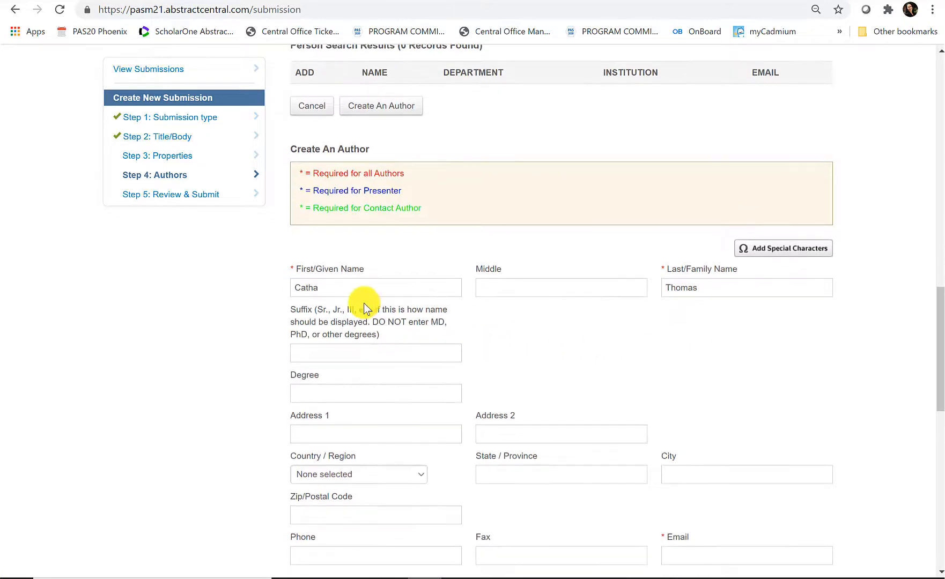
scroll(733, 294, down, 4)
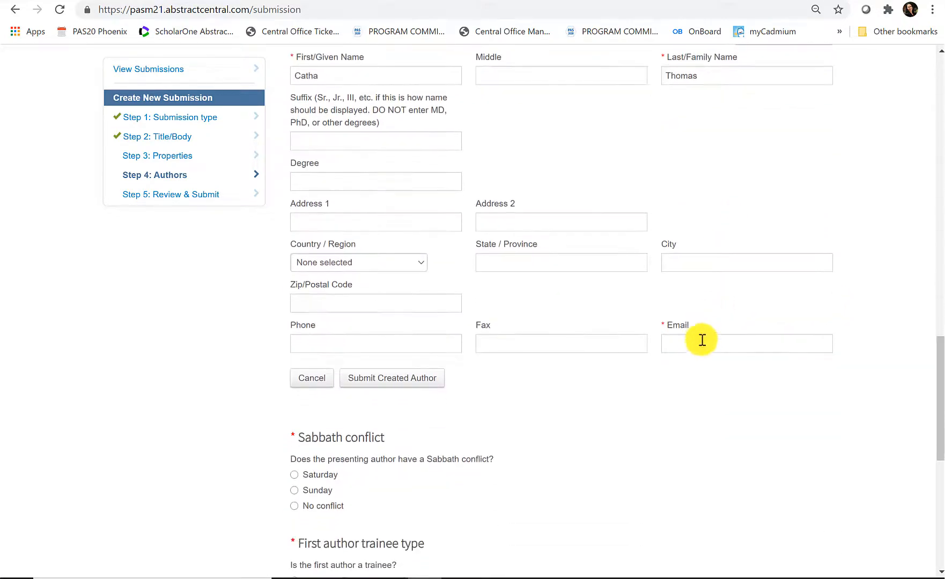
- Fill in the new author's e-mail address, submit the created author and confirm verification
click(702, 341)
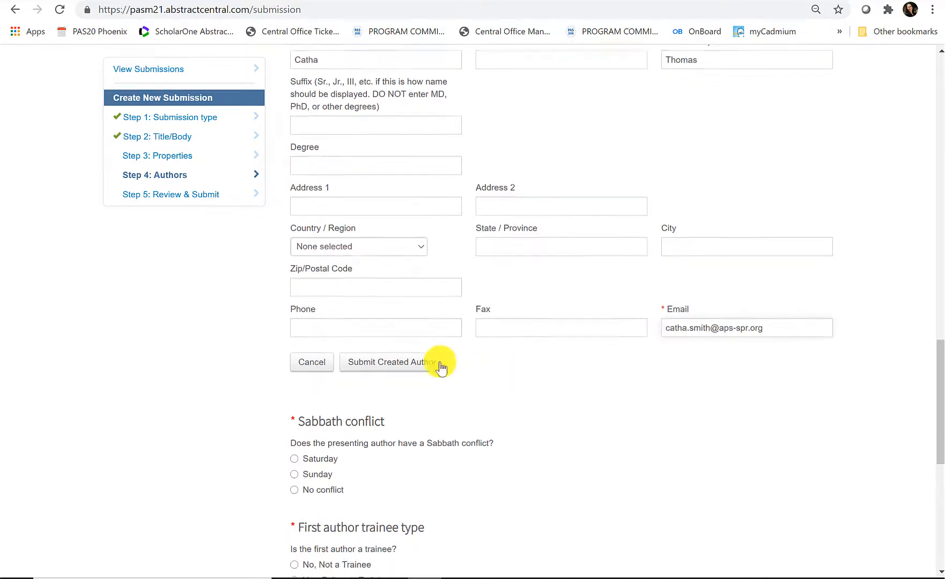
click(396, 361)
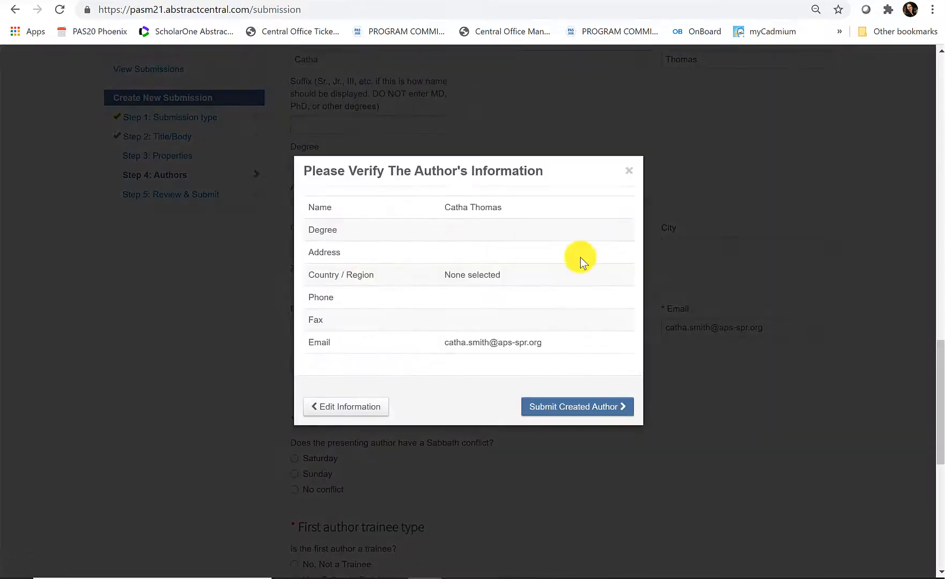
click(578, 409)
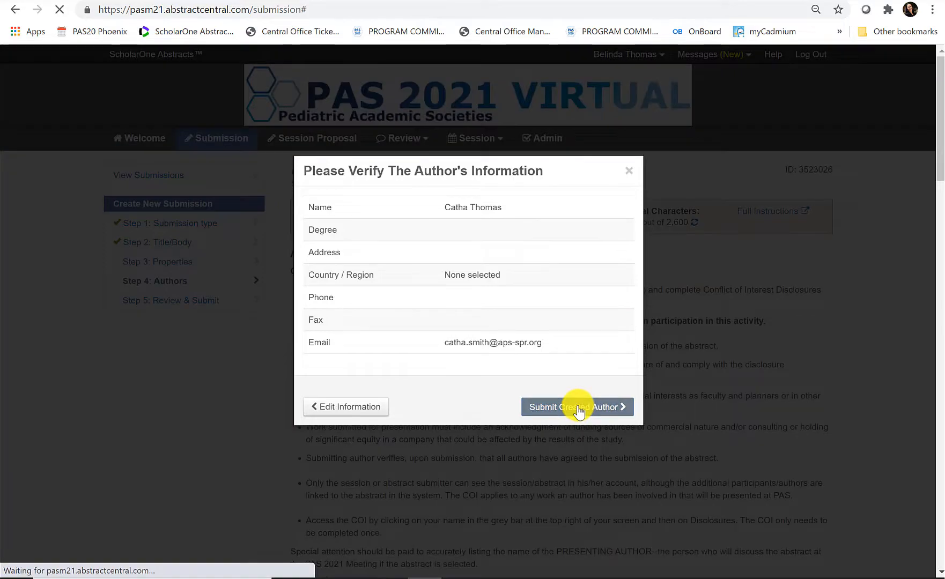
scroll(499, 278, down, 2)
scroll(499, 278, down, 7)
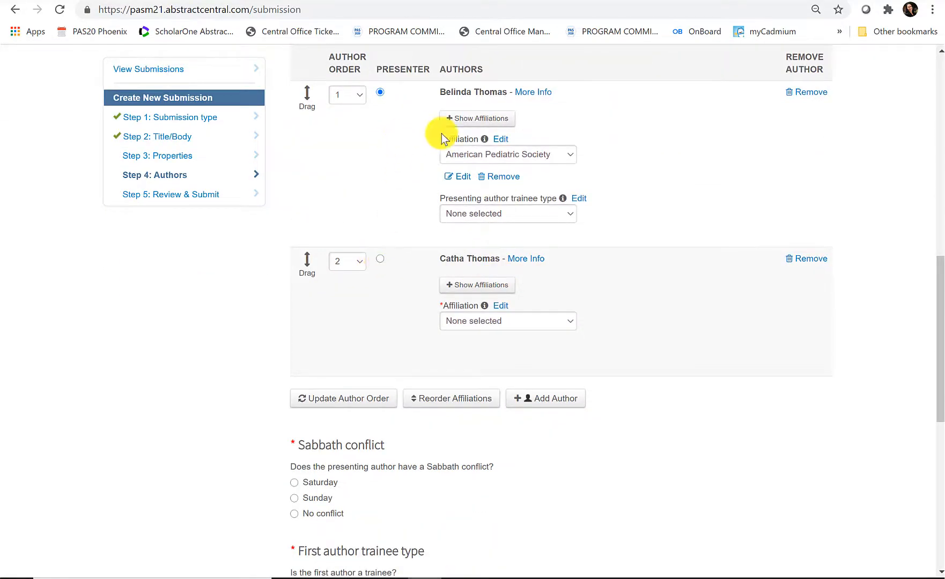
- Create the new affiliation Baylor University (Waco, Texas, United States) for the second author
click(567, 321)
click(568, 320)
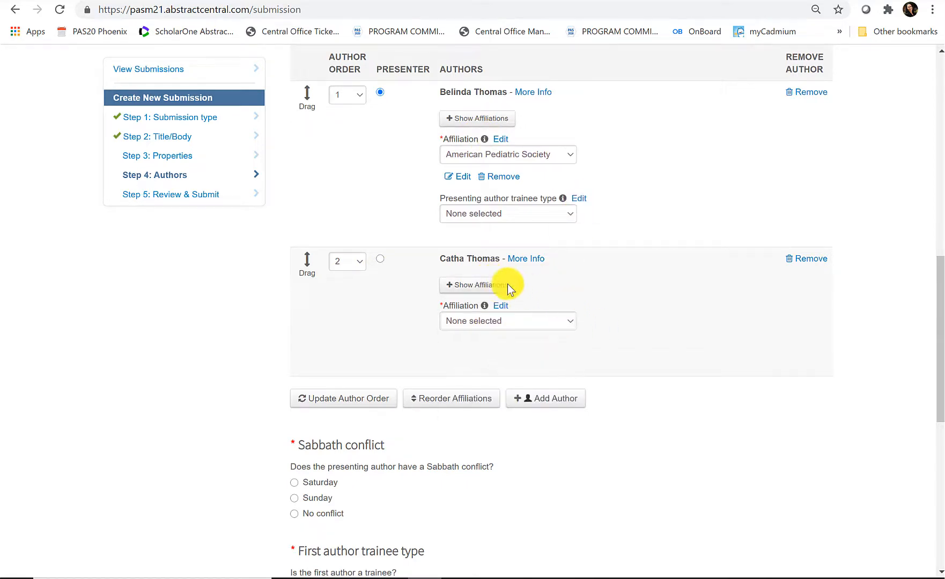
click(474, 286)
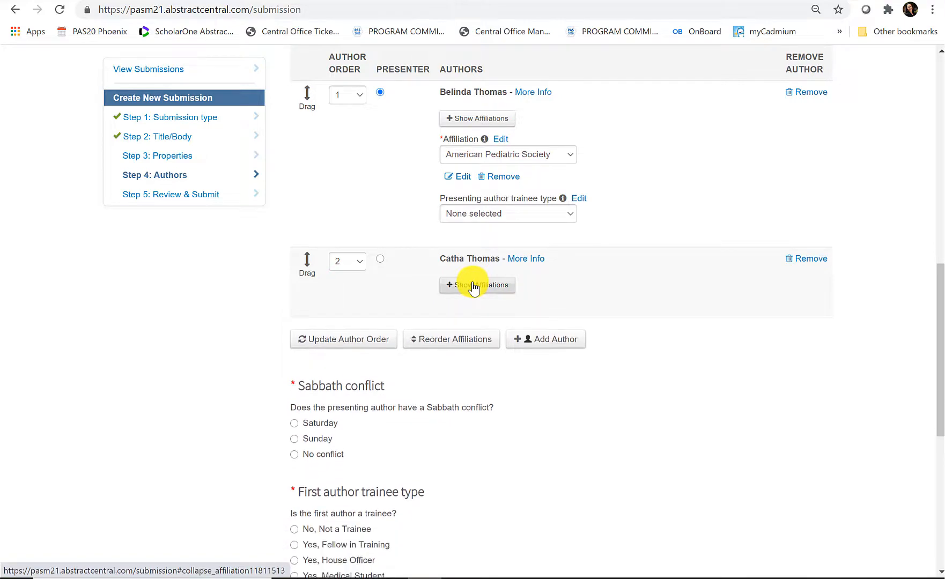
click(473, 285)
click(528, 319)
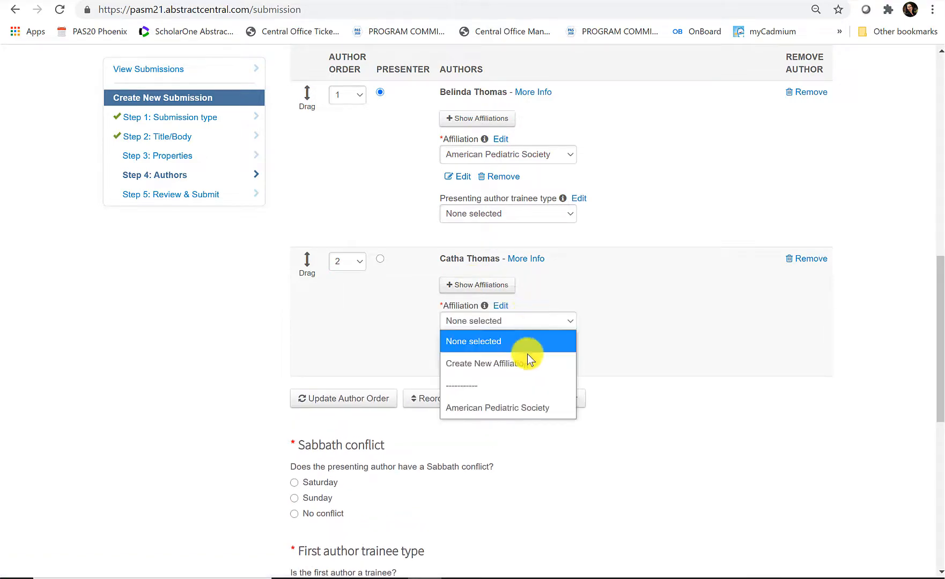
click(526, 365)
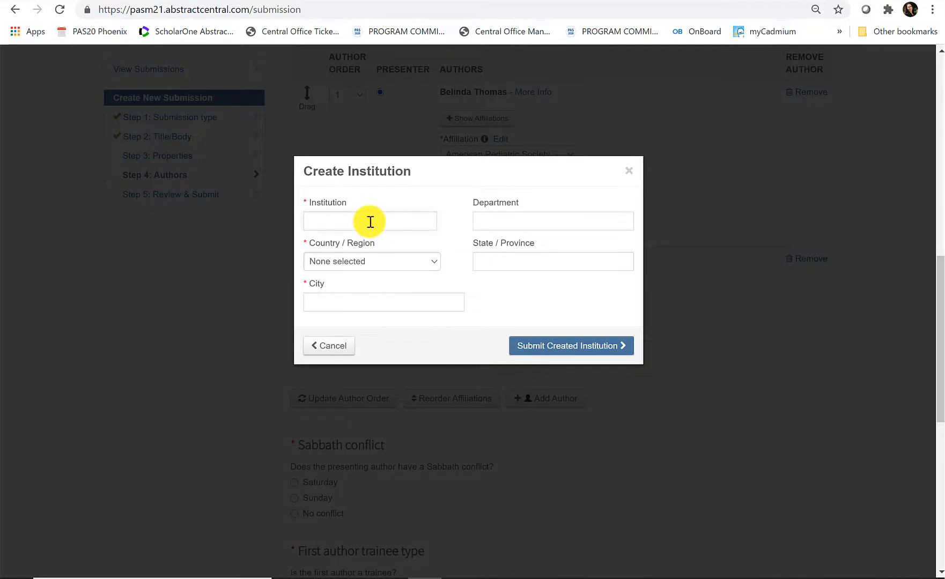
text(Baylor)
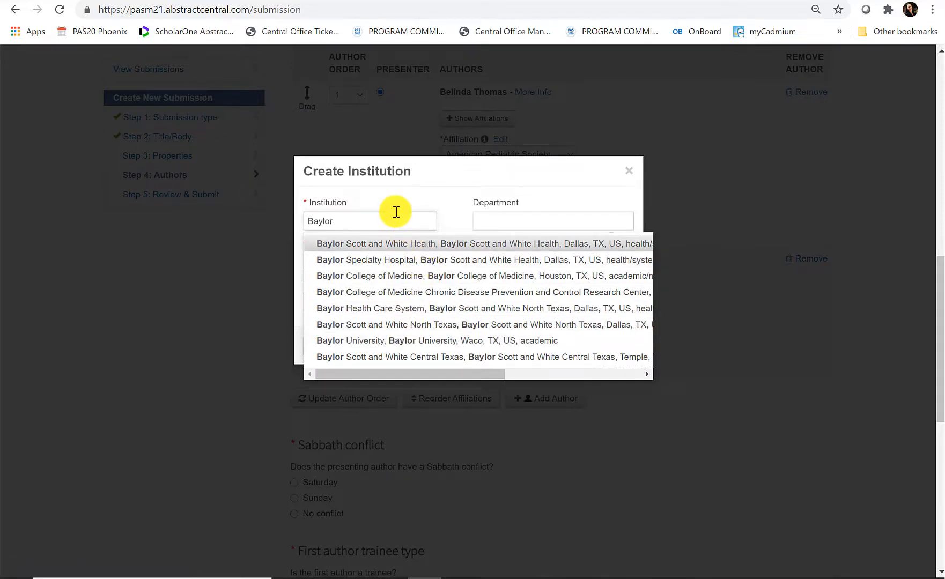
click(401, 341)
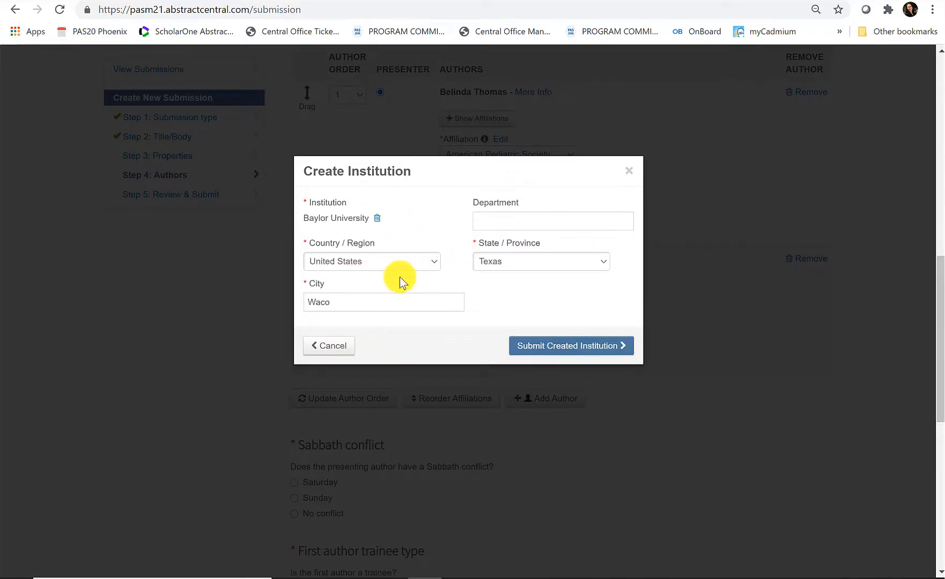
click(604, 346)
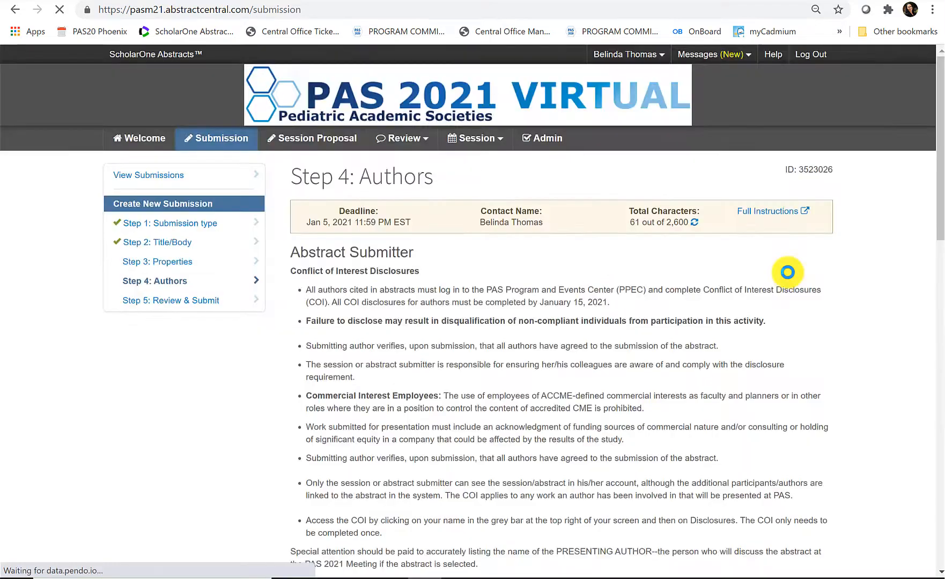
- Mark the second author, affiliated with Baylor University, as Presenter in the Authors table
scroll(630, 278, down, 3)
scroll(631, 277, down, 4)
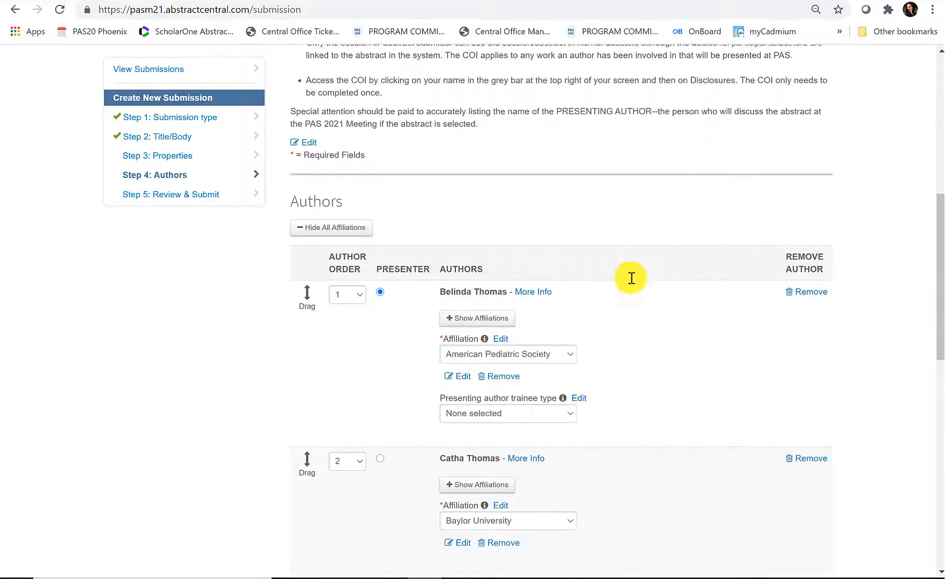
scroll(588, 407, down, 3)
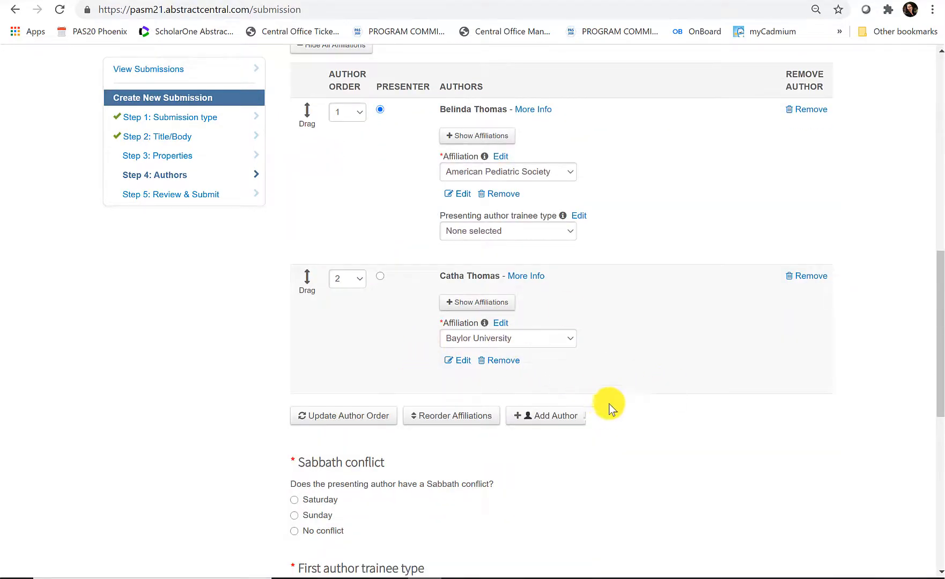
click(381, 278)
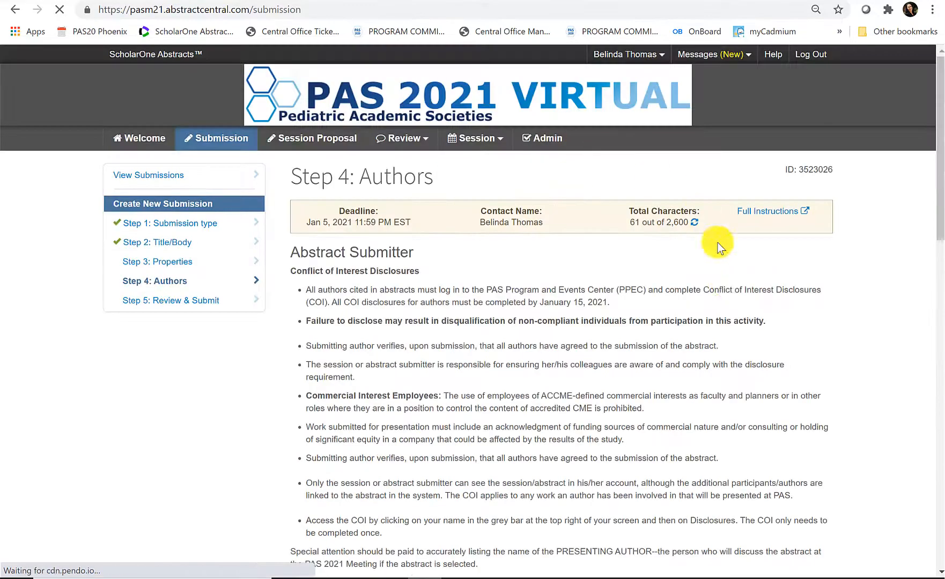
scroll(715, 331, down, 9)
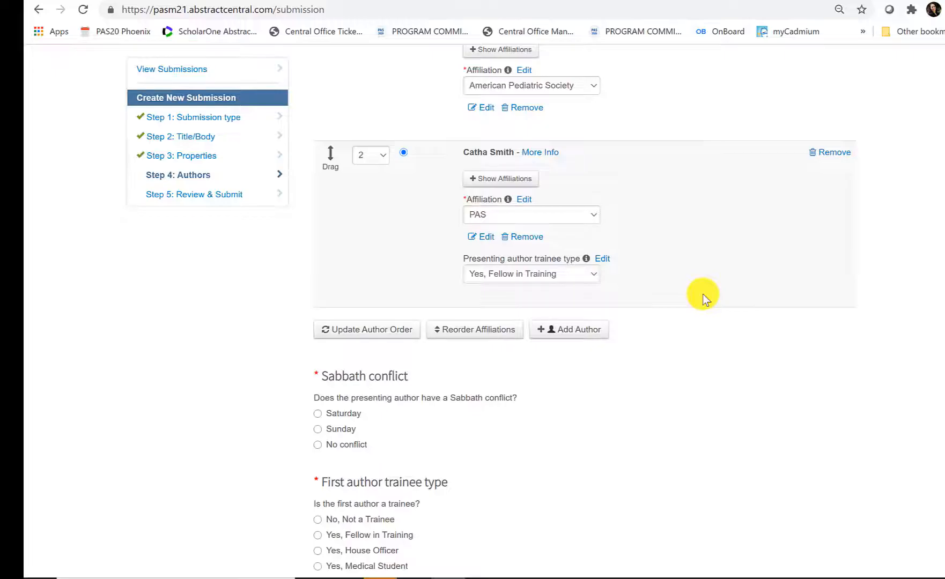
scroll(692, 295, down, 3)
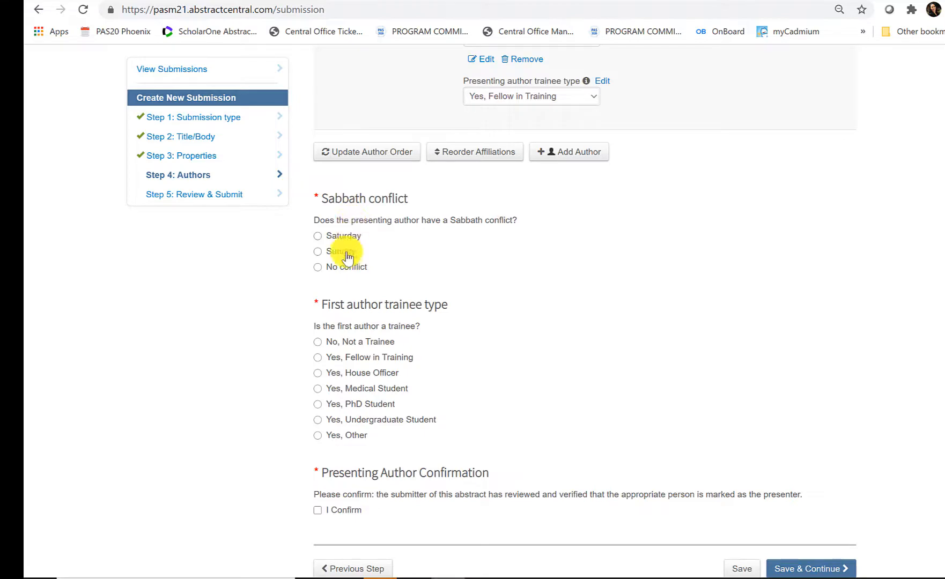
- Answer no Sabbath conflict, set the first author to Yes, House Officer, confirm the presenter, and save
click(355, 268)
scroll(380, 228, down, 3)
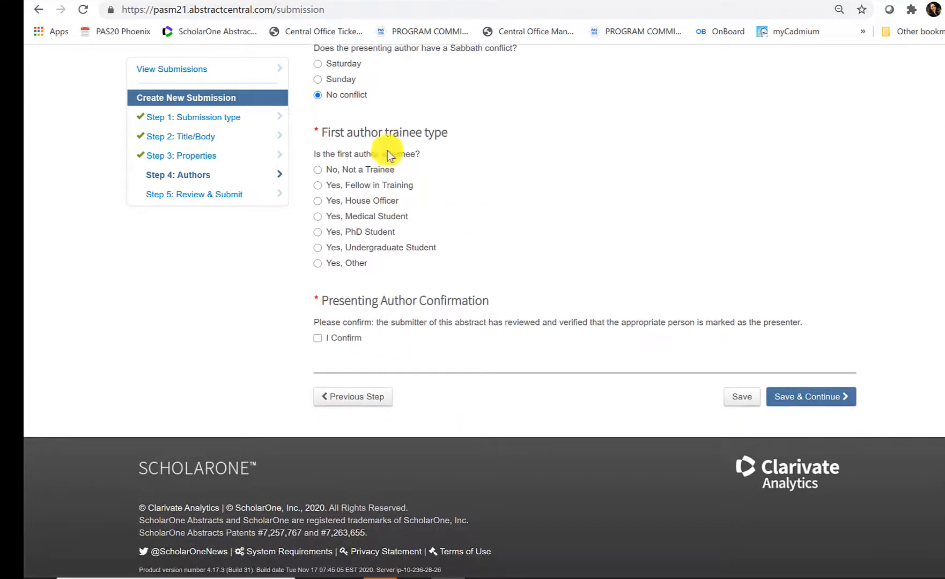
click(368, 172)
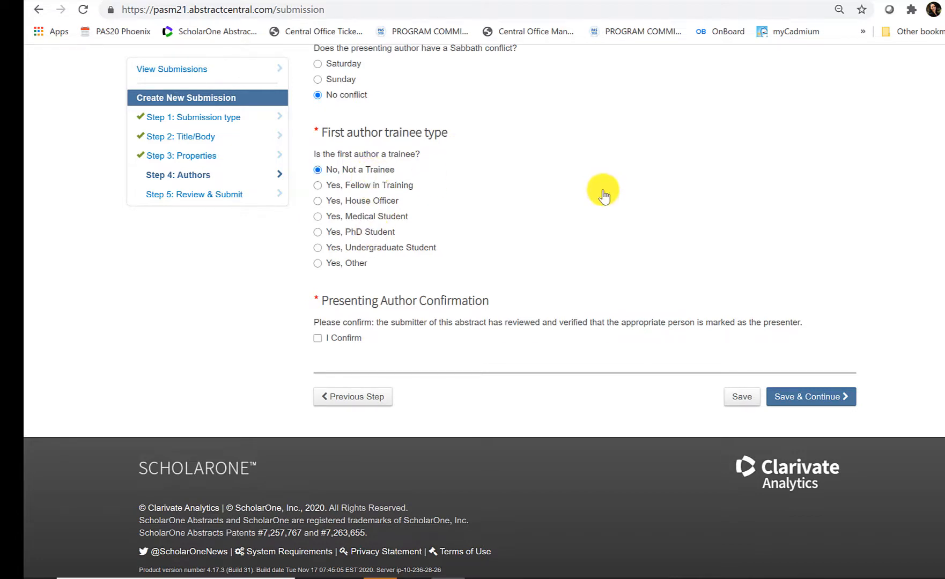
key(Down)
key(Down)
scroll(558, 257, down, 1)
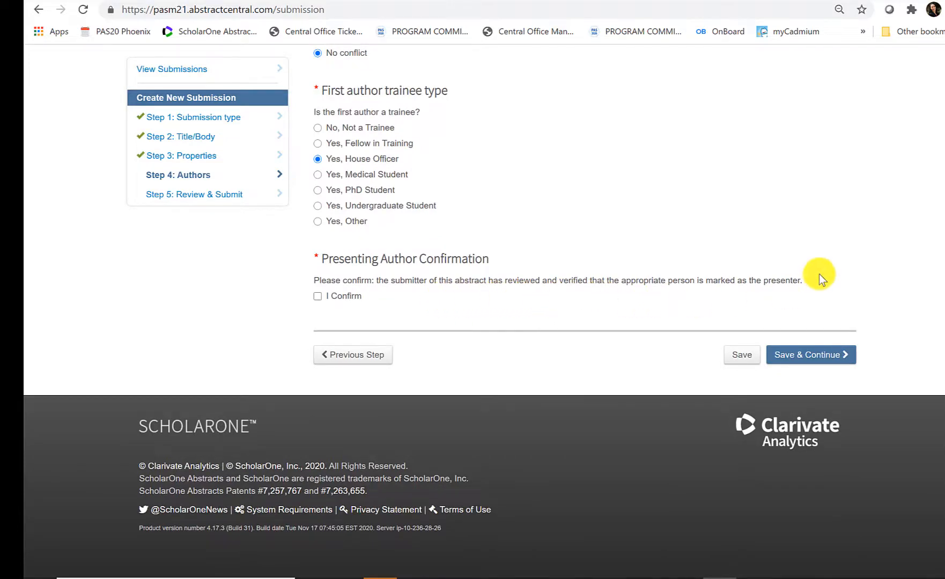
click(319, 299)
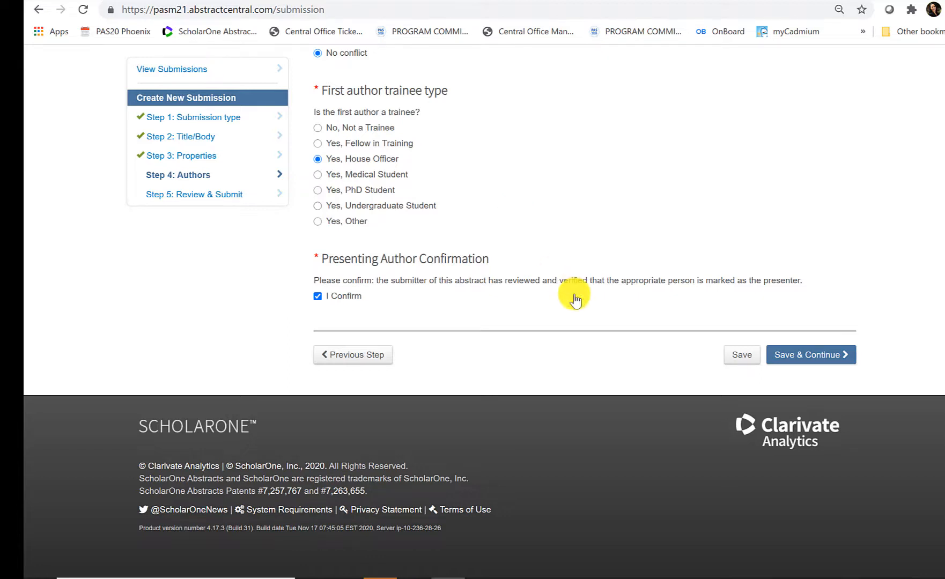
click(827, 357)
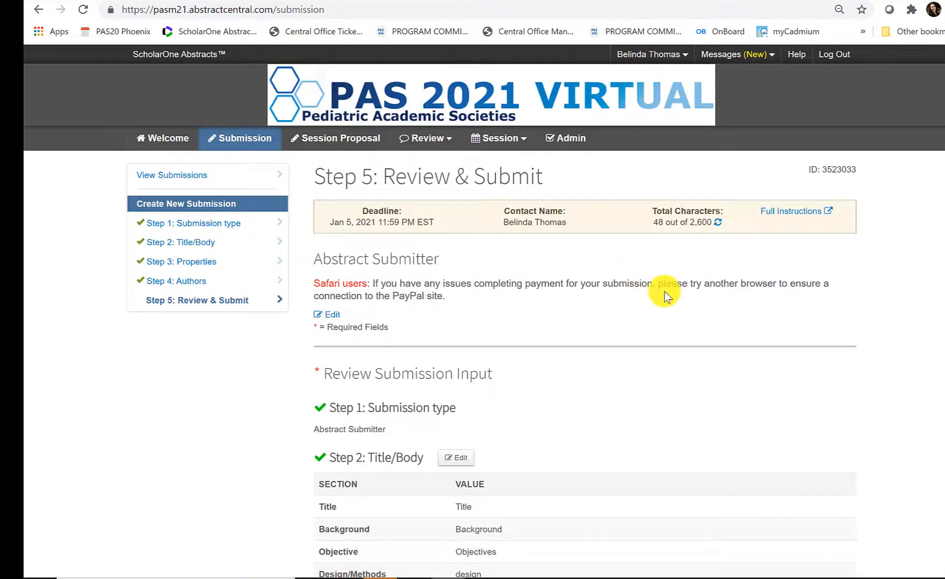
- Review the Step 5: Review & Submit summary and proceed to Complete Payment
scroll(665, 292, down, 5)
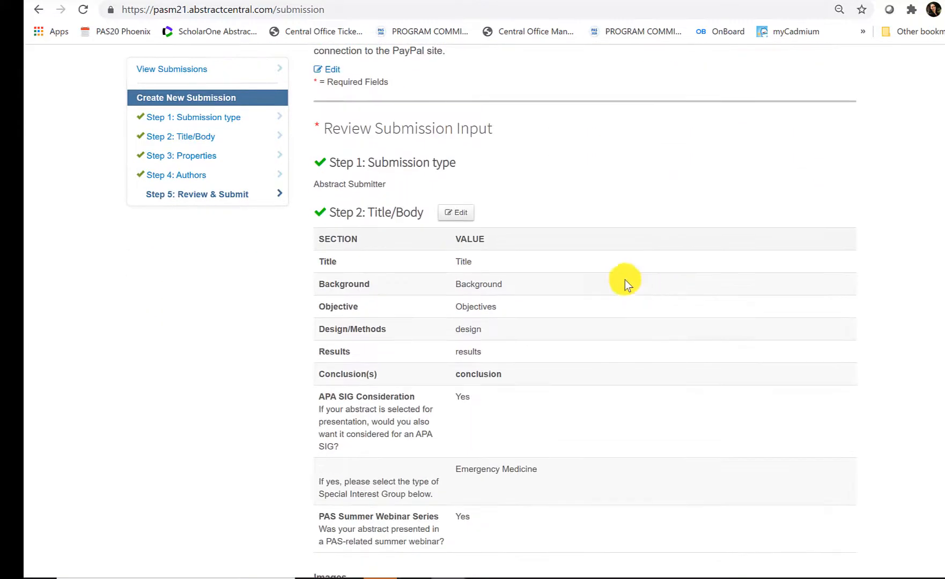
scroll(646, 198, down, 6)
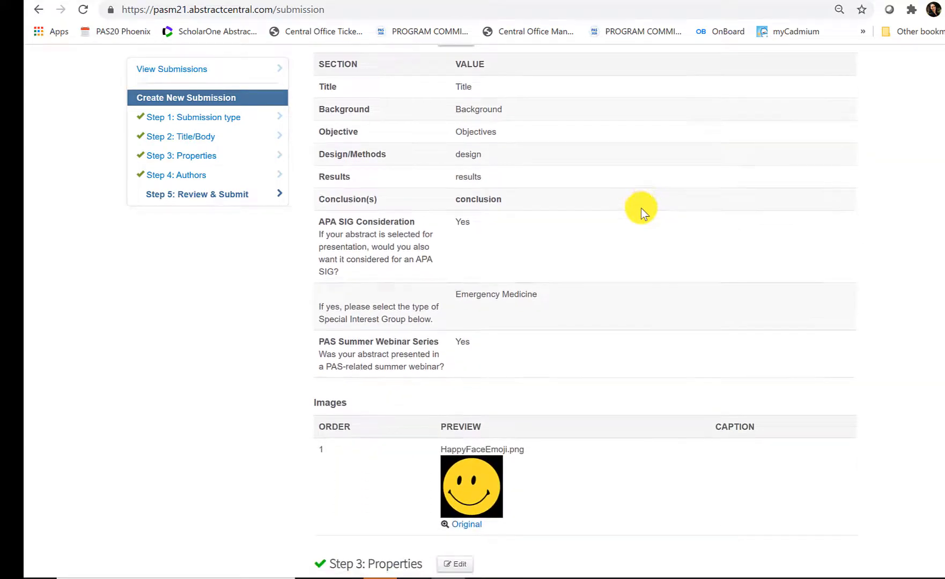
scroll(642, 210, up, 6)
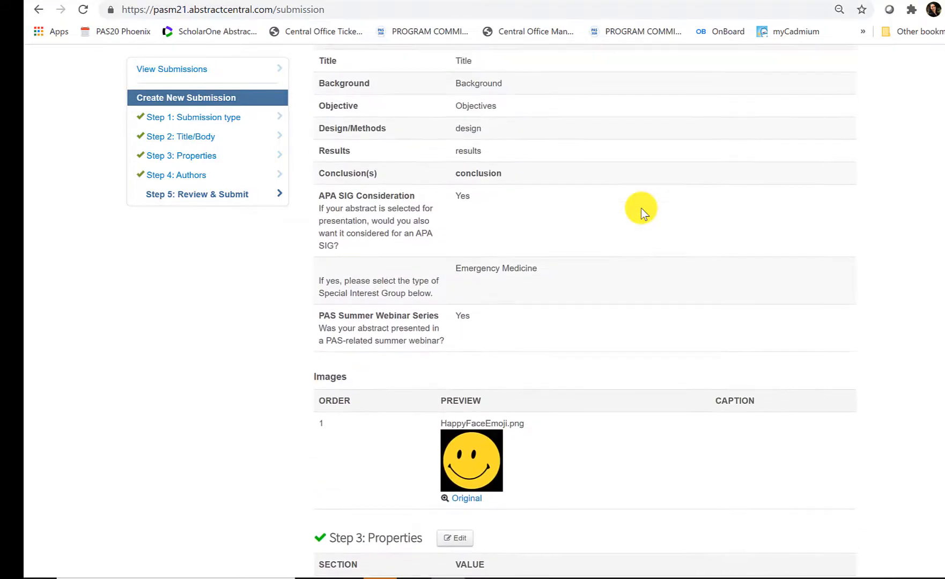
scroll(642, 210, down, 8)
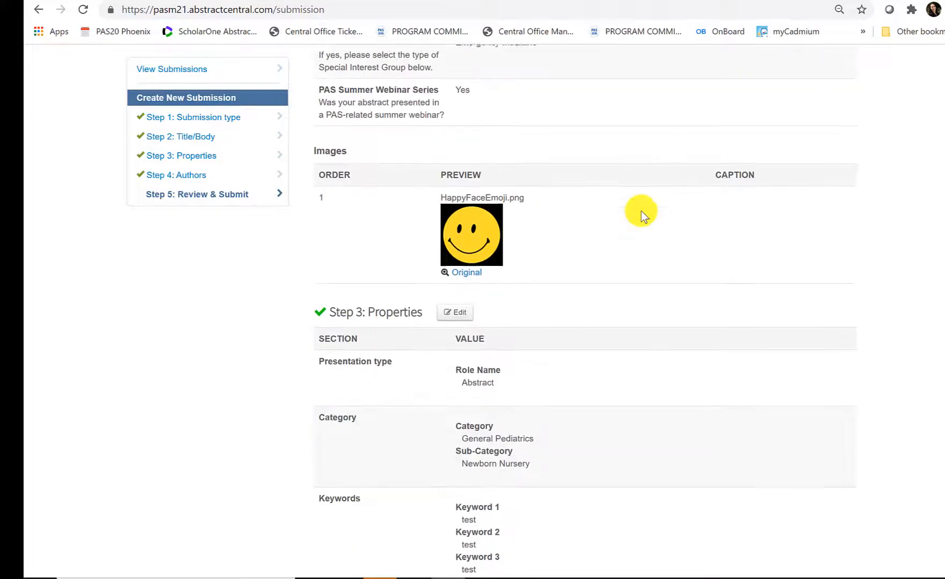
scroll(640, 221, down, 16)
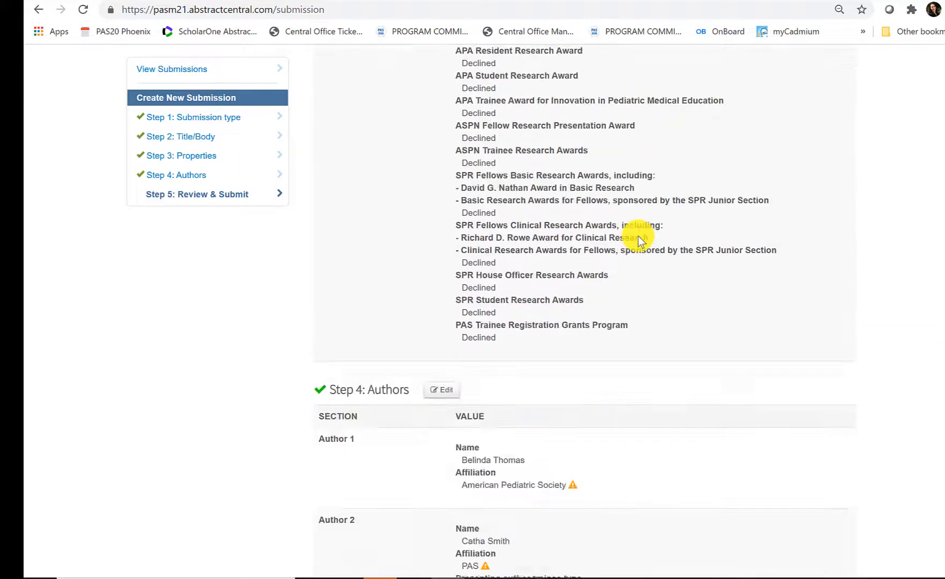
scroll(632, 237, down, 7)
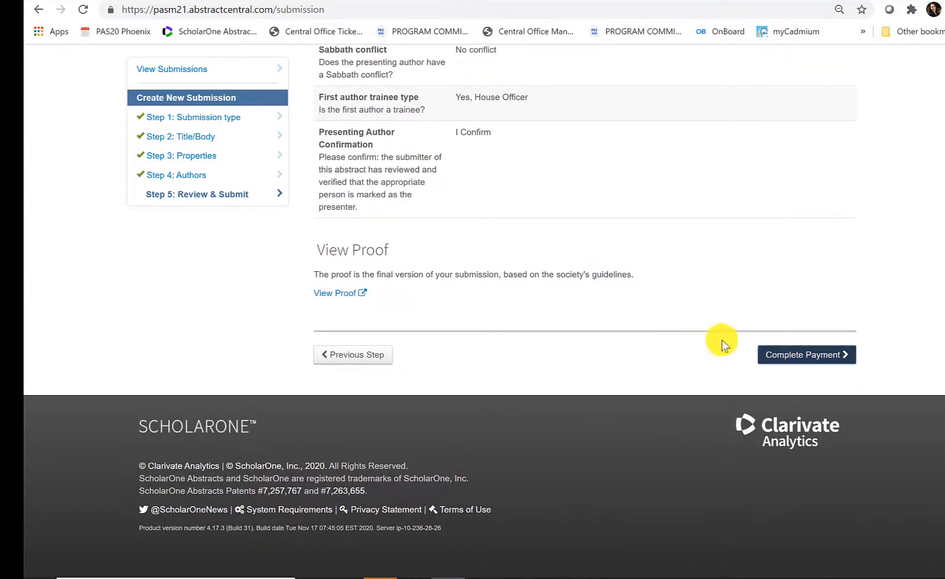
scroll(604, 319, up, 7)
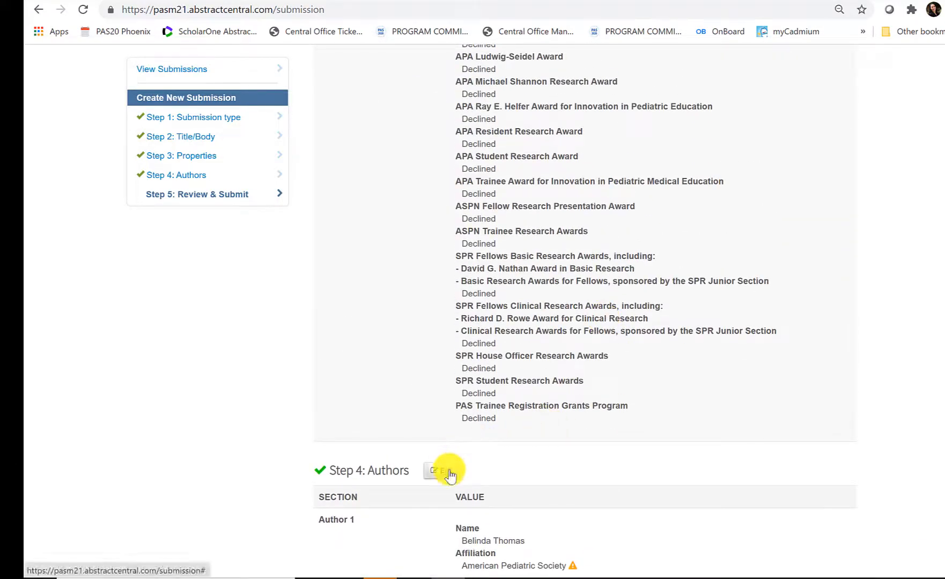
scroll(516, 347, up, 9)
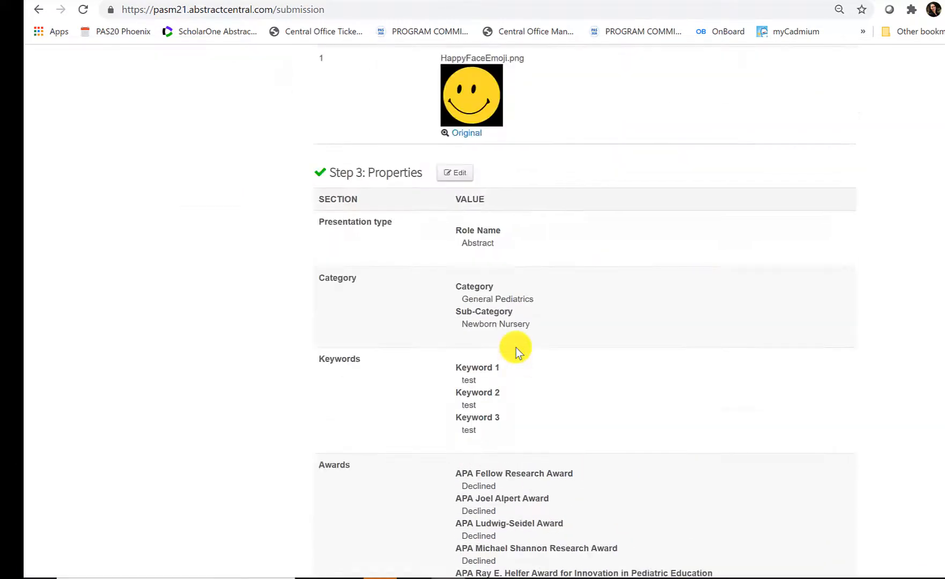
scroll(643, 308, down, 15)
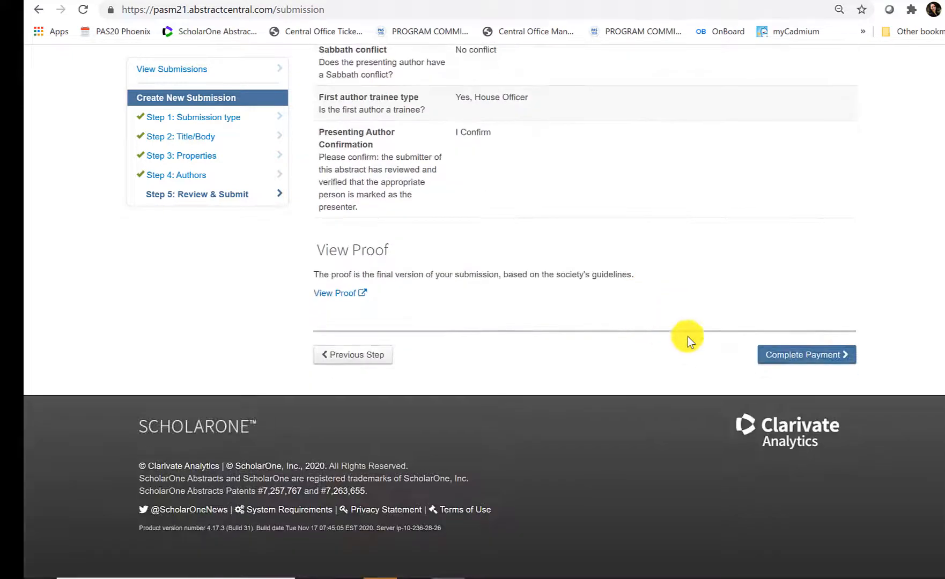
click(775, 354)
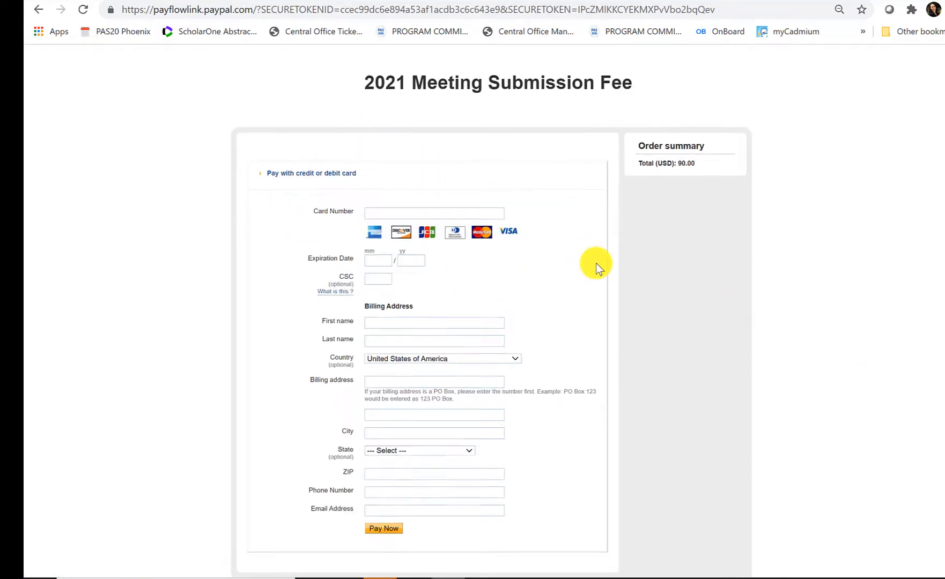
- Look over the PayPal card payment form showing the USD 90.00 order total
scroll(596, 264, down, 1)
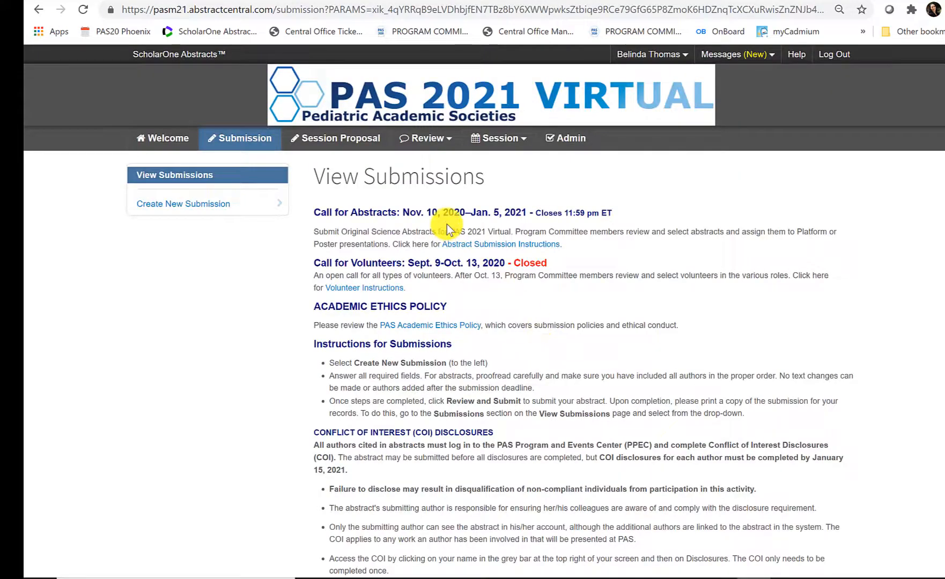
- Return the submitted abstract test2 to draft with Edit / Return to Draft, confirming Yes, Move to Draft
scroll(447, 224, down, 3)
scroll(547, 350, up, 3)
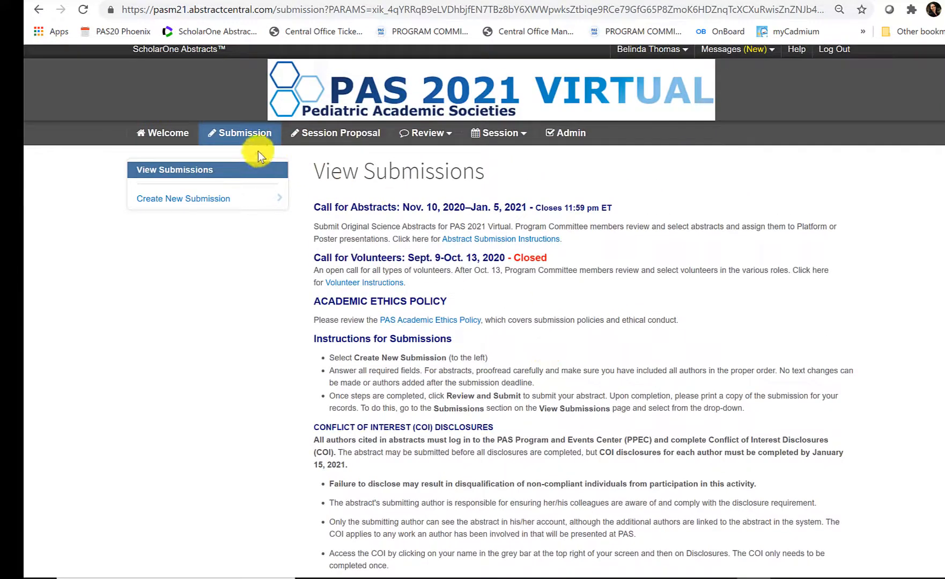
scroll(521, 245, down, 1)
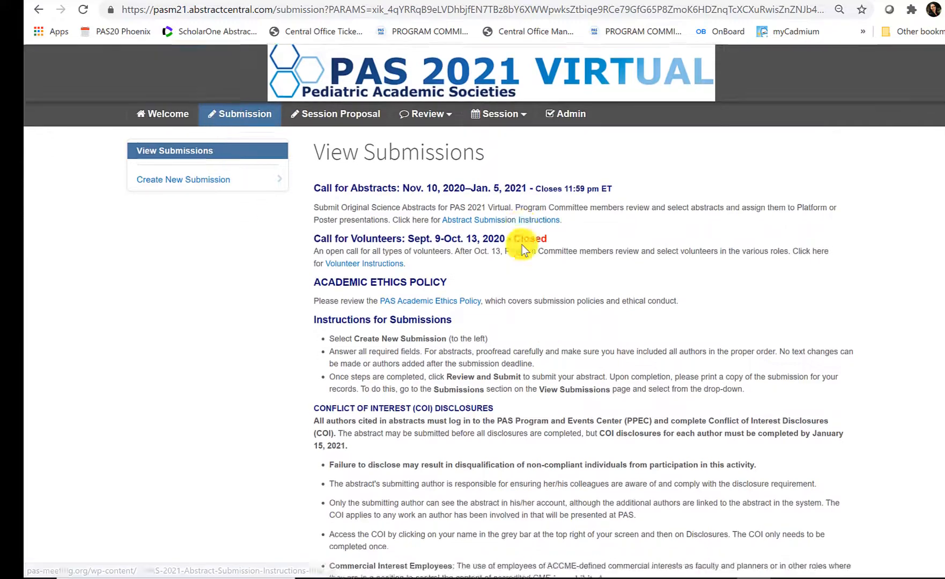
scroll(522, 244, down, 10)
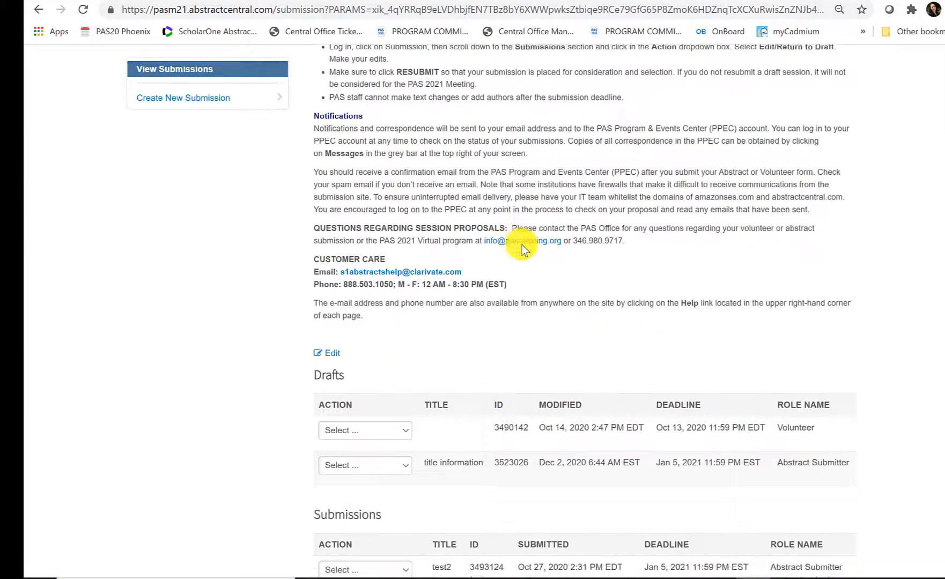
scroll(522, 244, down, 3)
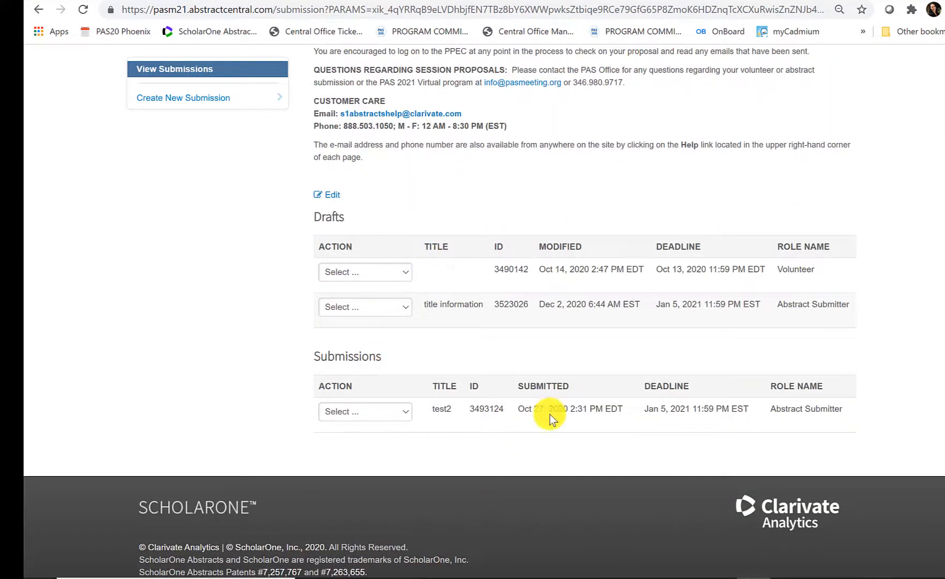
click(402, 417)
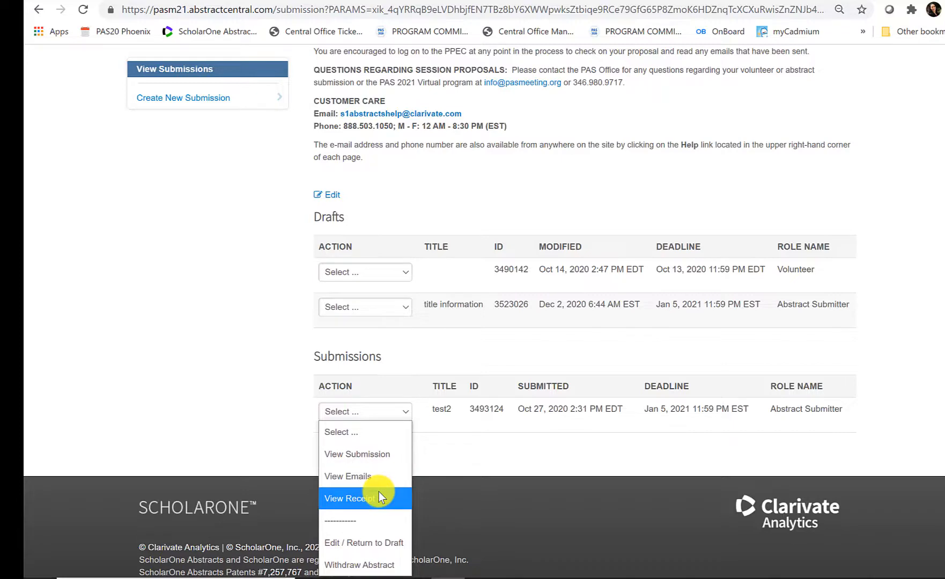
click(380, 545)
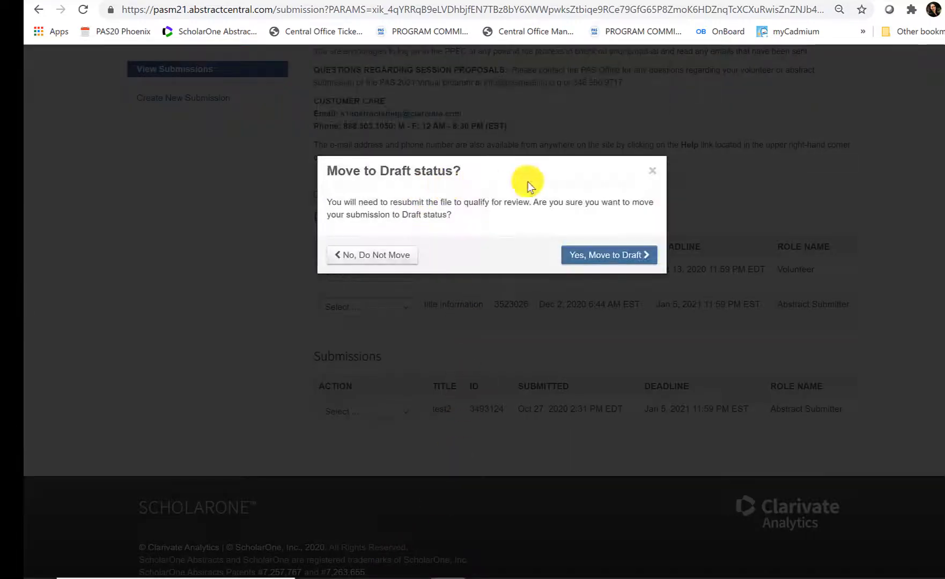
click(607, 259)
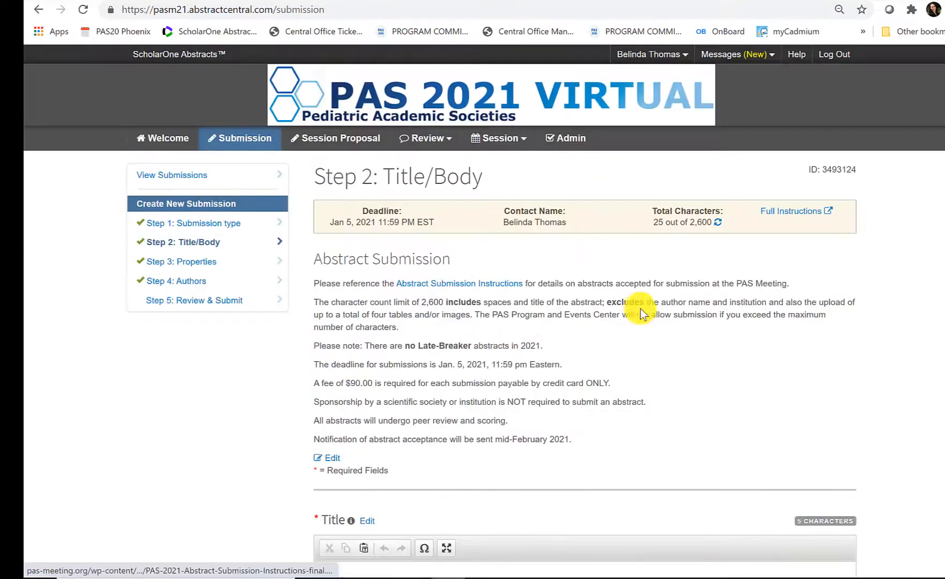
- Go to Step 5: Review & Submit and resubmit the test2 abstract
scroll(640, 310, down, 3)
scroll(640, 311, down, 1)
click(229, 199)
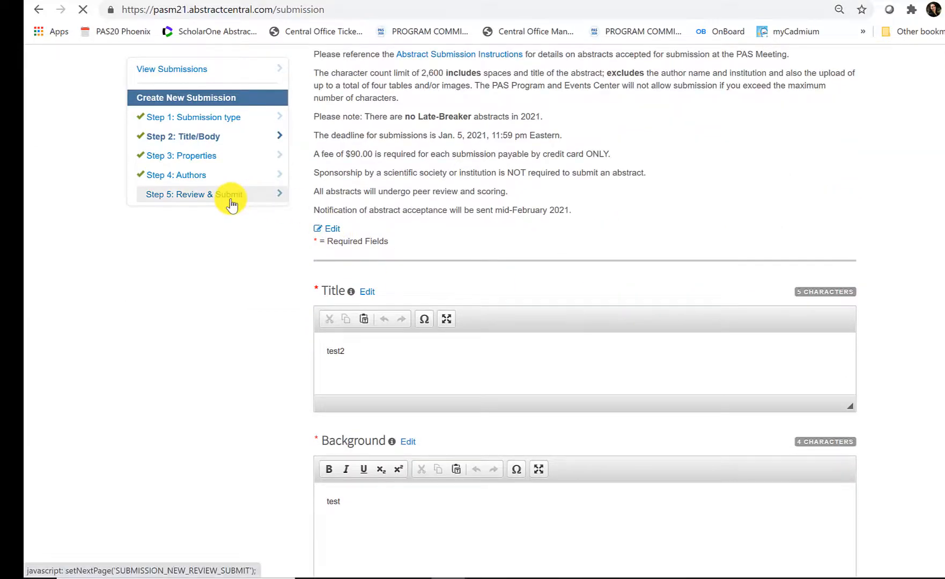
scroll(683, 297, down, 14)
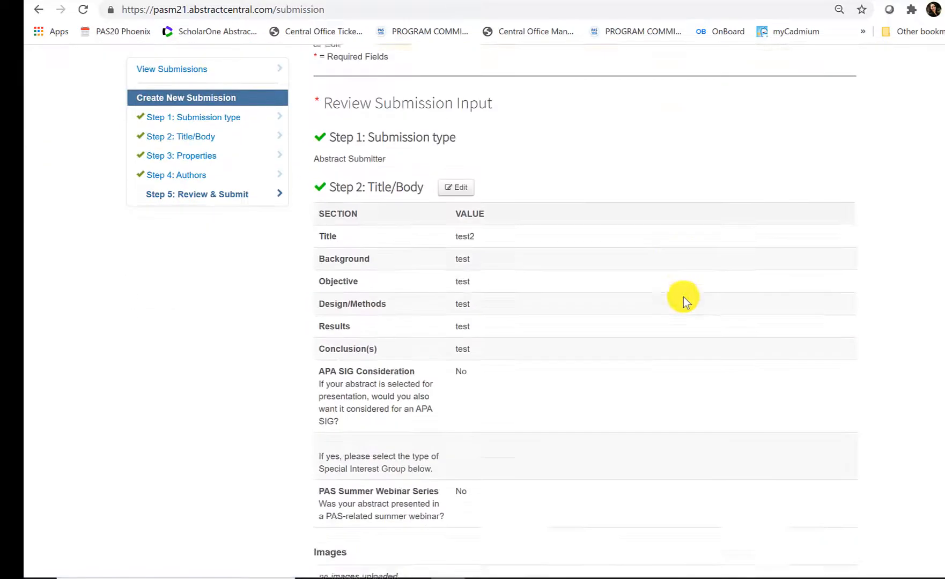
scroll(683, 297, down, 17)
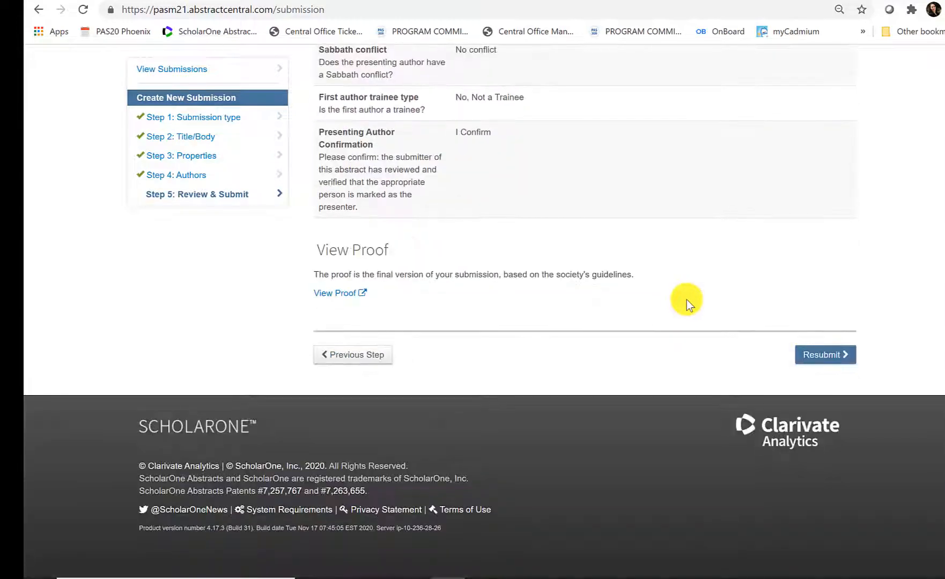
click(812, 356)
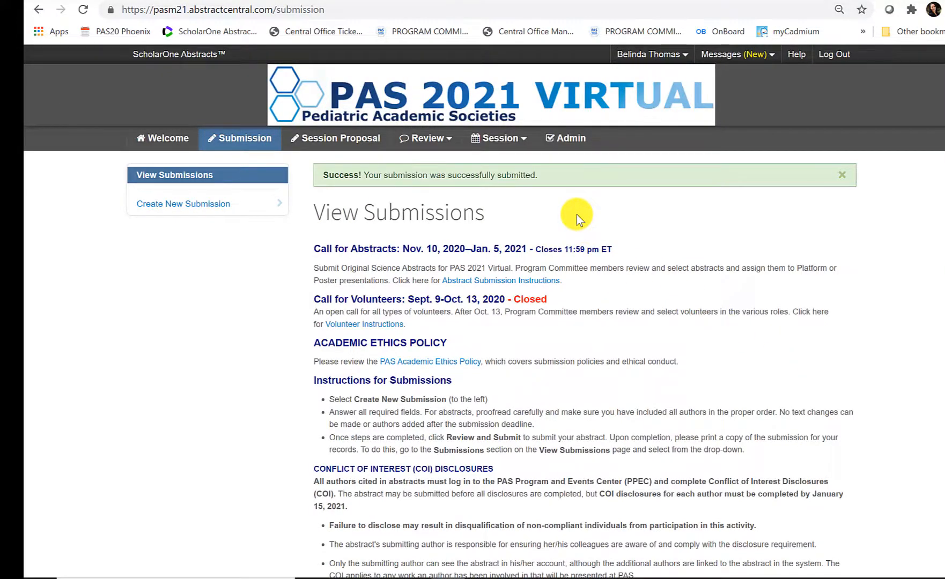
scroll(577, 215, down, 10)
scroll(577, 215, down, 5)
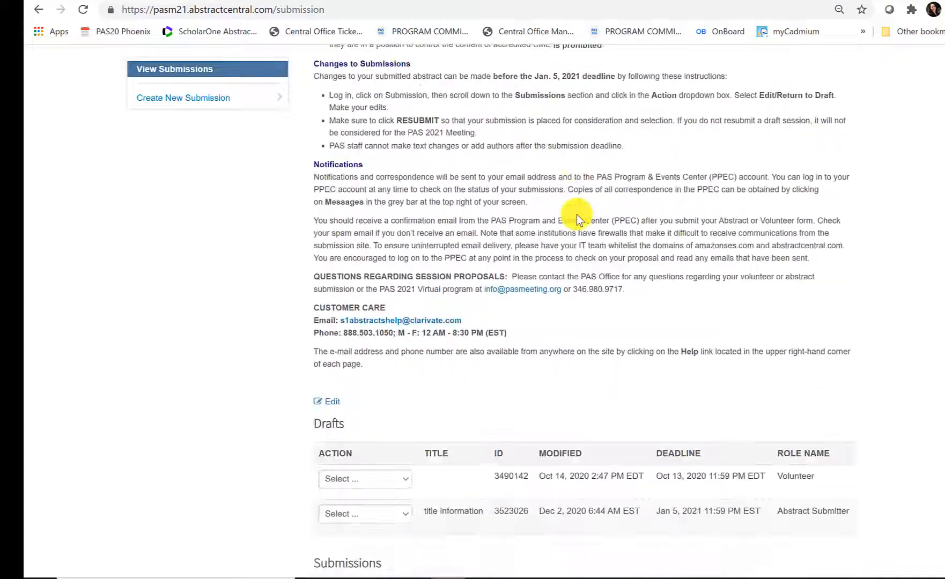